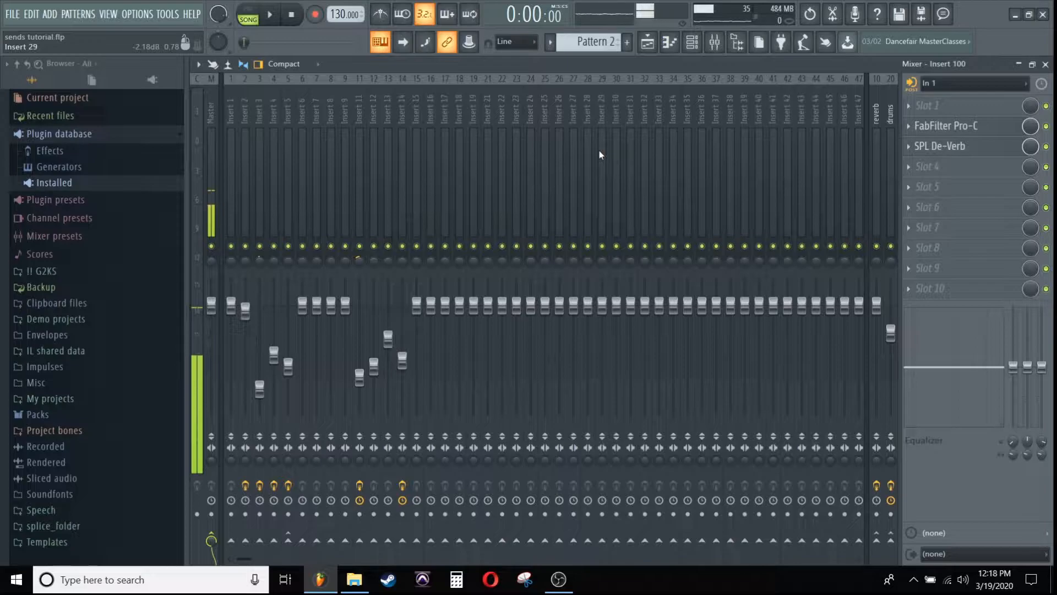
Dock the mixer track Insert 23 to the Right section of the mixer.
scroll(584, 131, "down", 10)
scroll(572, 144, "down", 8)
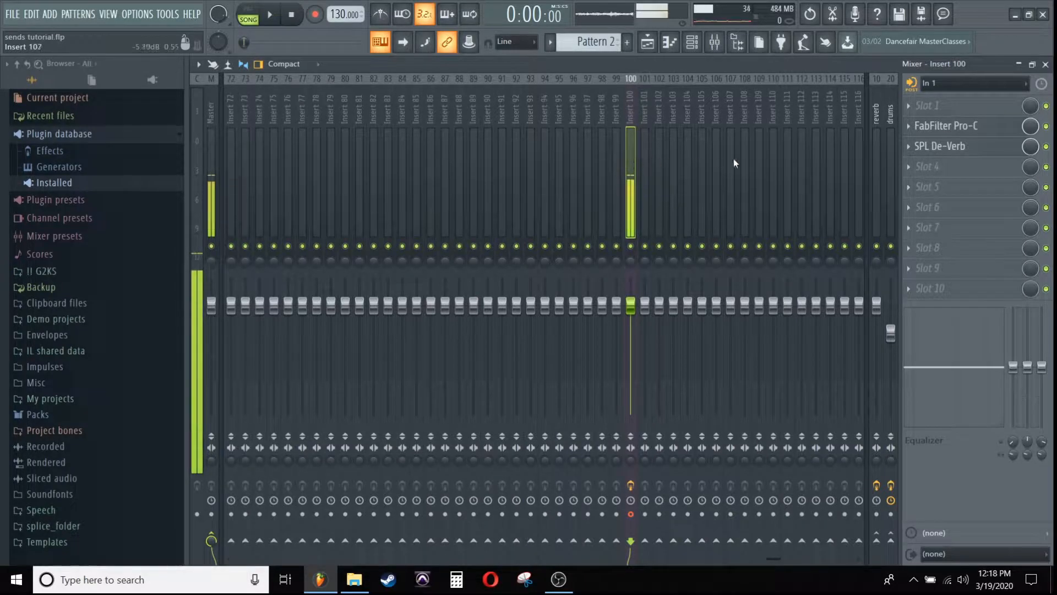
scroll(586, 171, "up", 17)
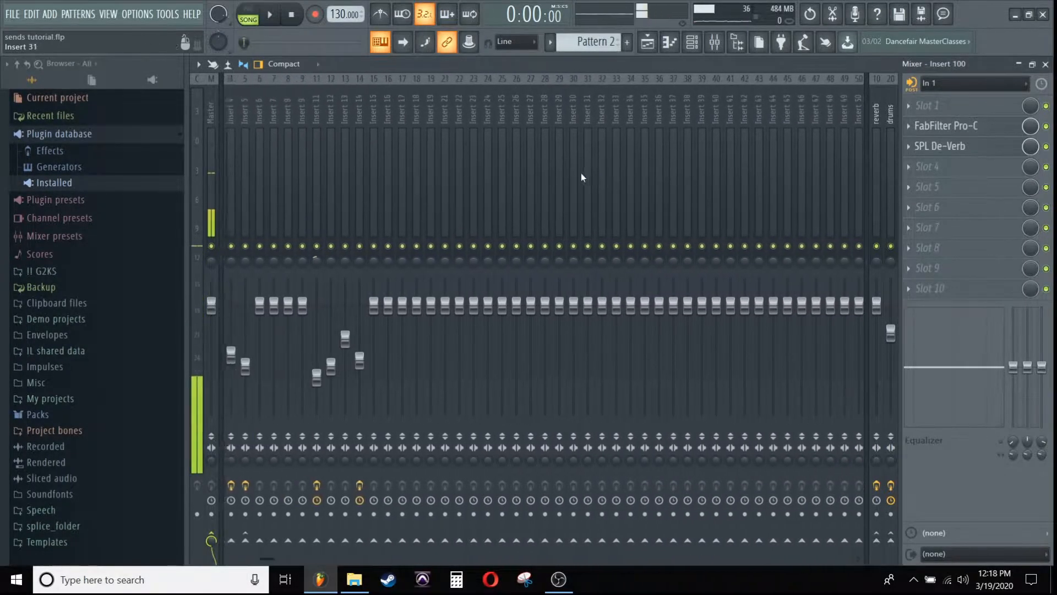
scroll(512, 181, "up", 1)
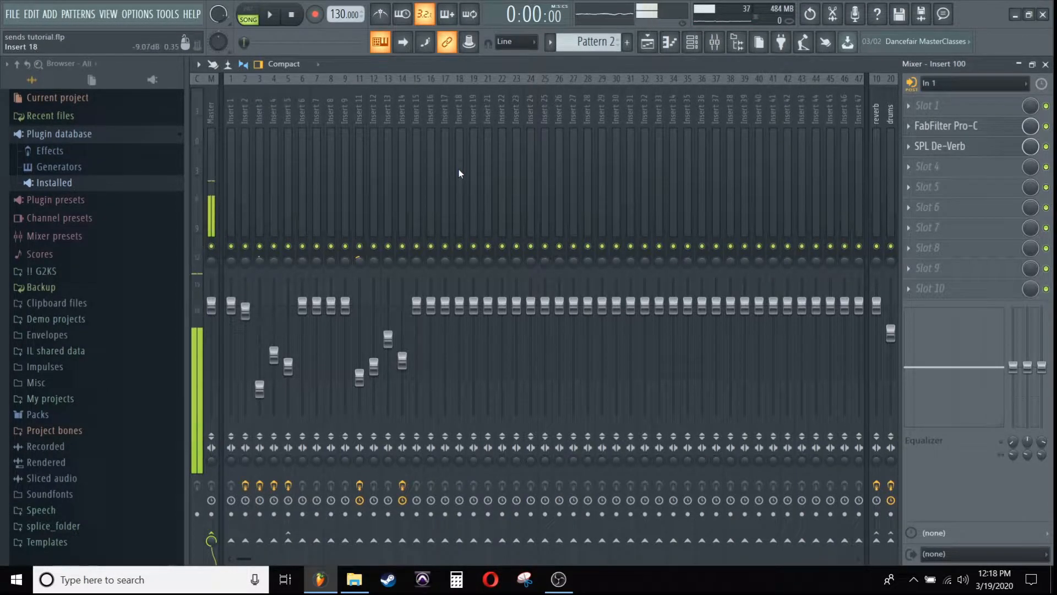
right_click(511, 142)
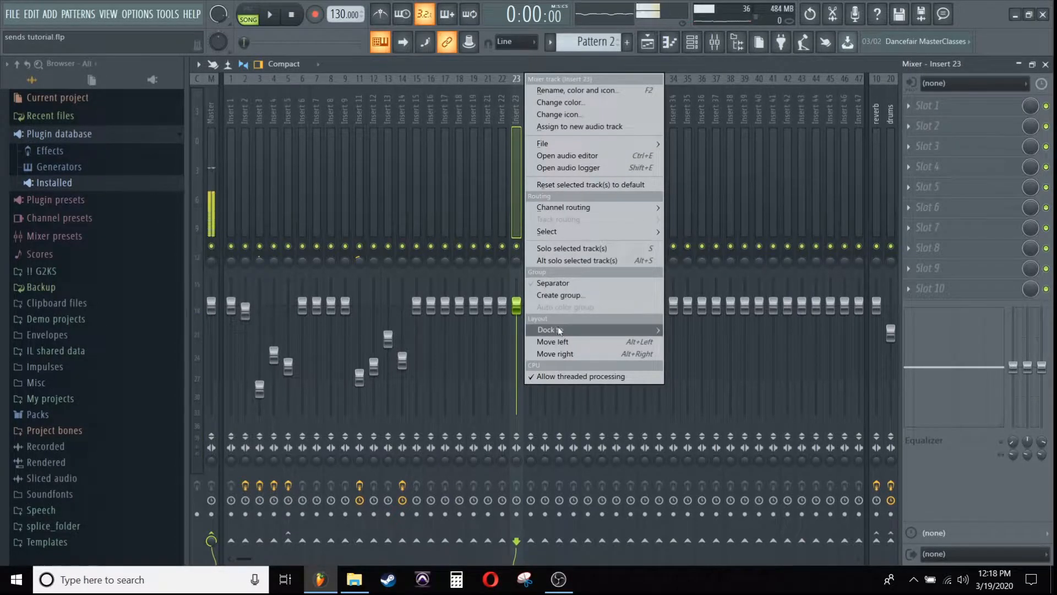
mouse_move(580, 328)
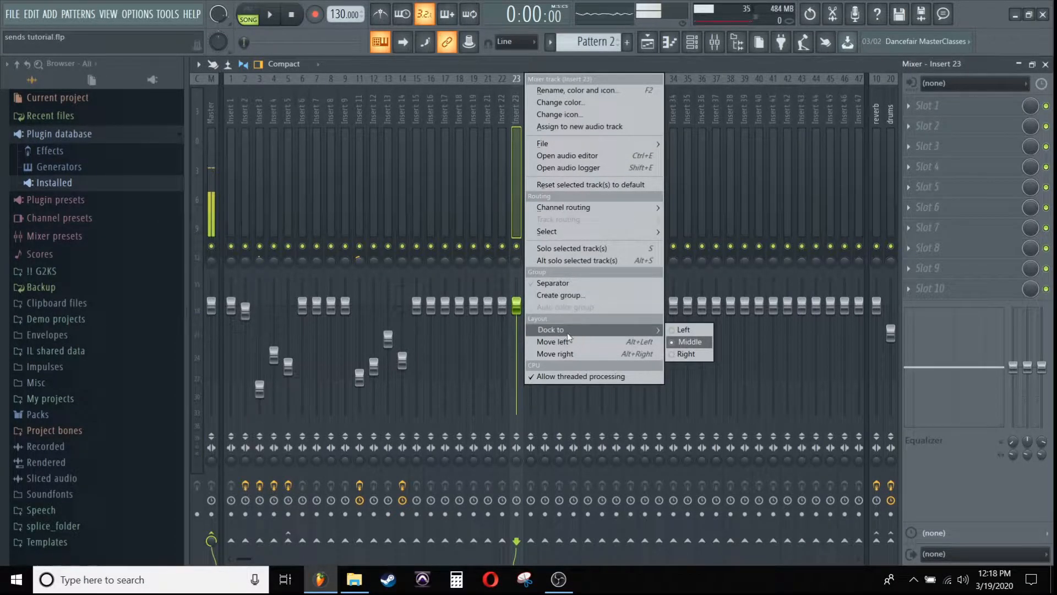
left_click(680, 355)
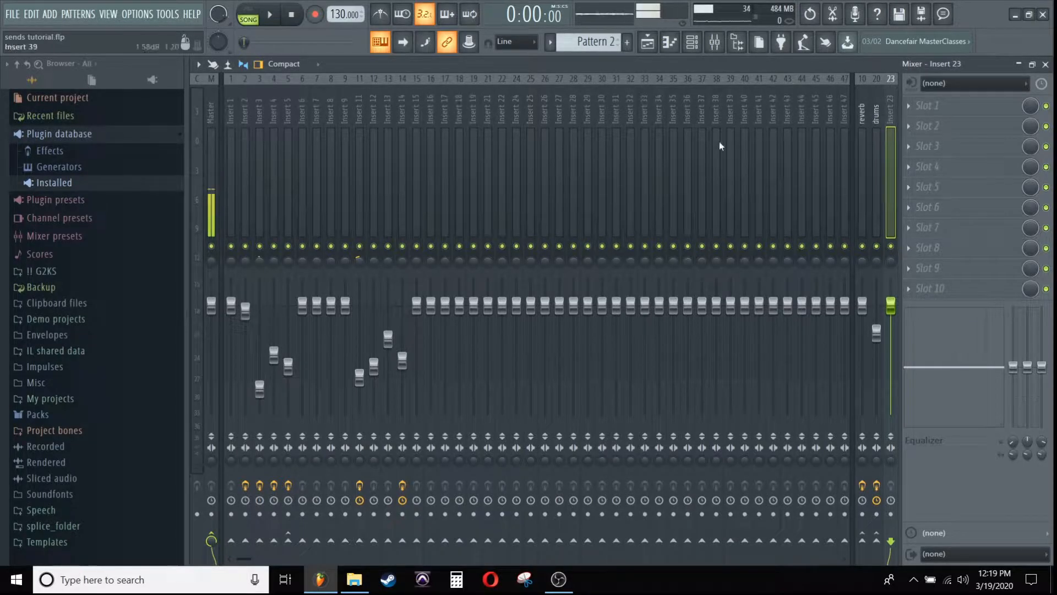
Dock the mixer track Insert 23 back to the Middle section of the mixer.
left_click_drag(444, 165, 645, 142)
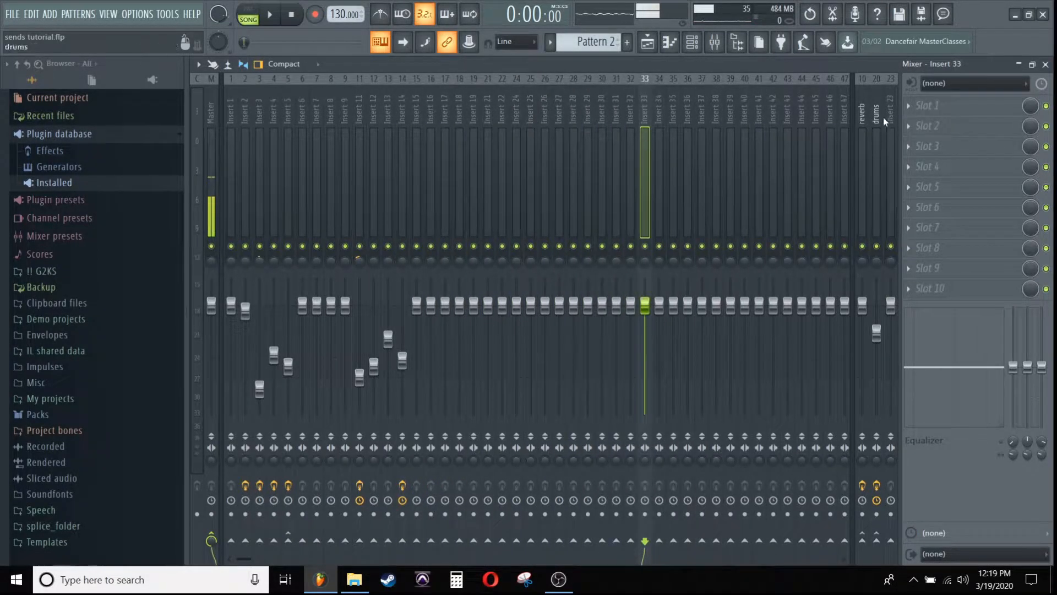
right_click(890, 105)
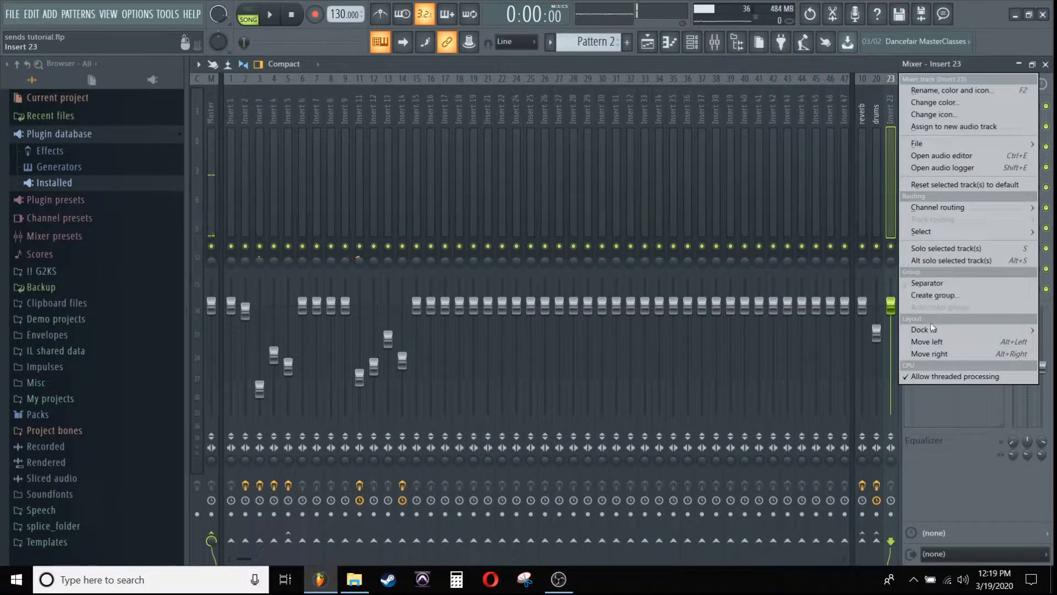
mouse_move(927, 331)
left_click(874, 341)
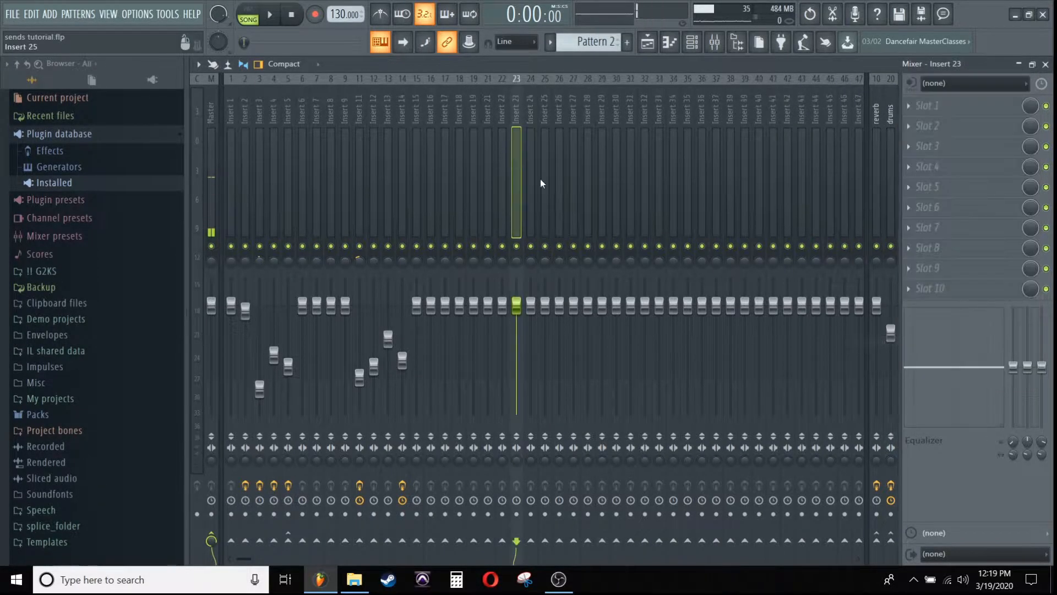
Inspect the effect chains on the reverb and drums mixer tracks.
left_click(877, 115)
left_click(888, 122)
left_click(875, 122)
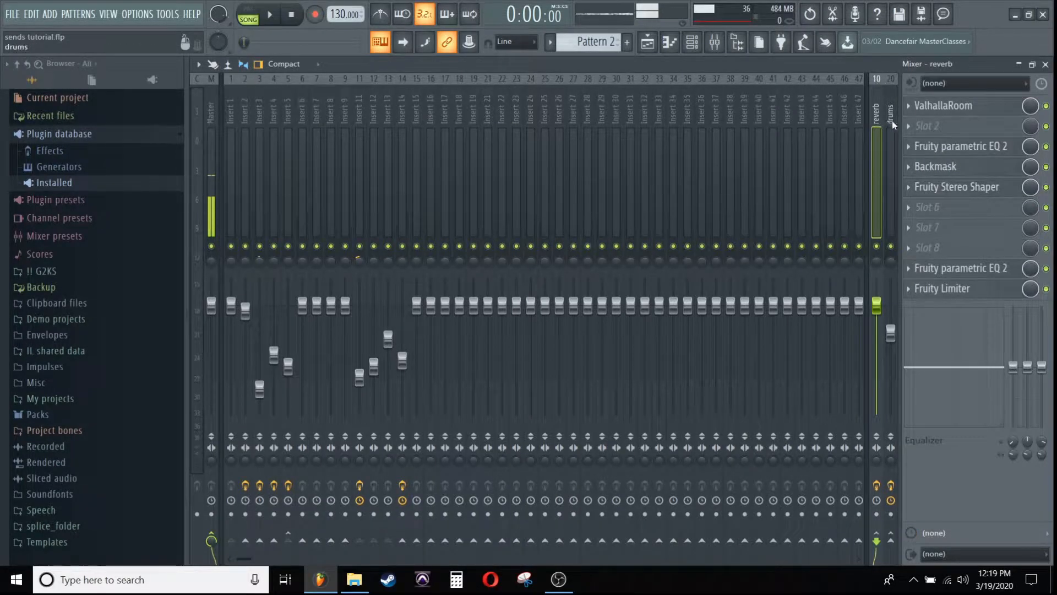
left_click(892, 120)
left_click(878, 129)
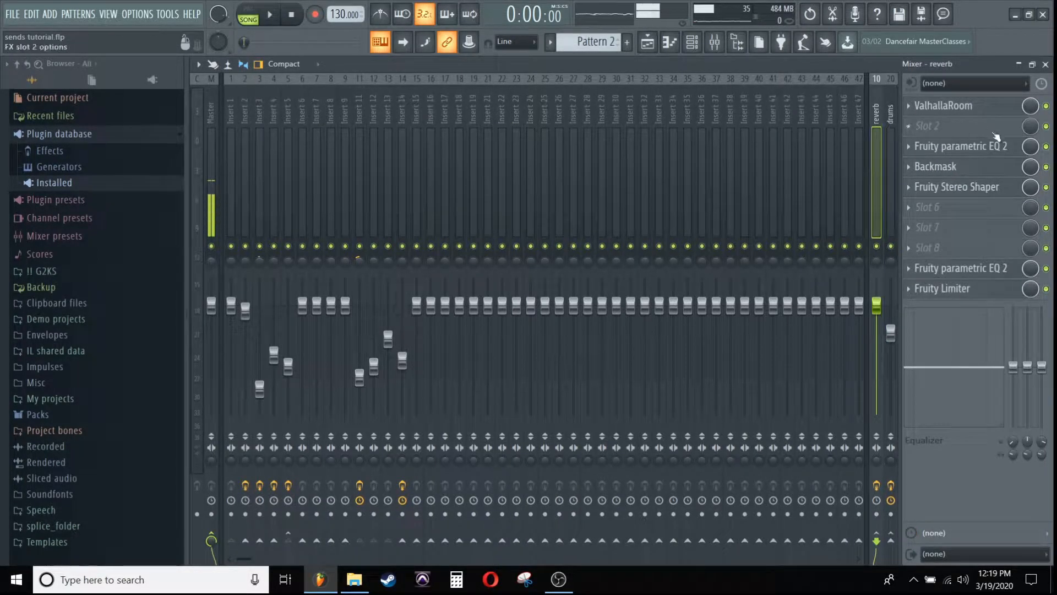
Bypass the effect plugins loaded on the drums and reverb mixer tracks.
left_click(890, 128)
left_click(1046, 105)
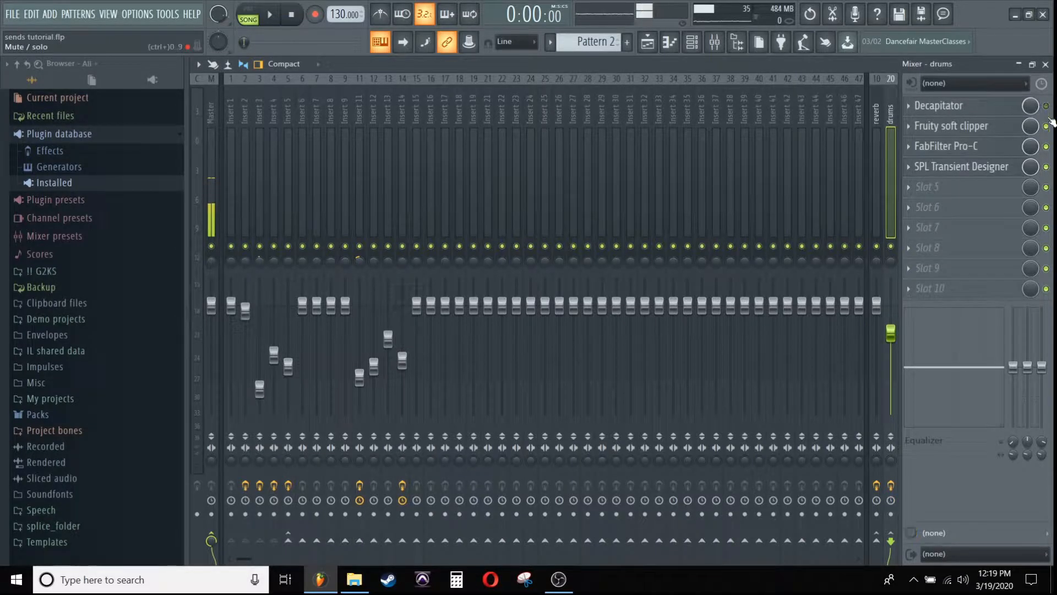
key("Left")
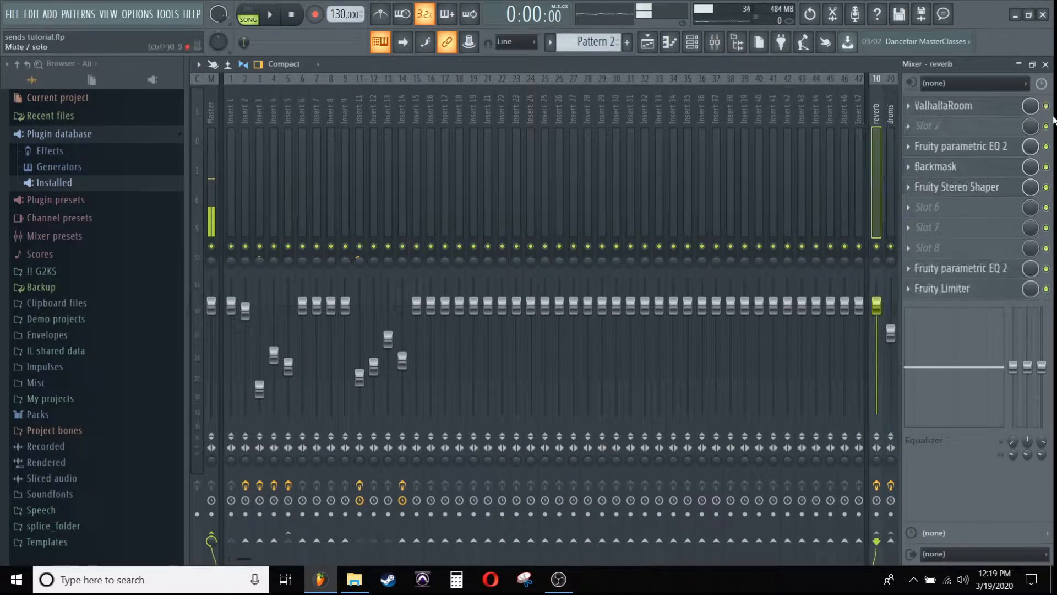
left_click(1046, 166)
left_click(1046, 186)
left_click(1046, 268)
left_click(1046, 288)
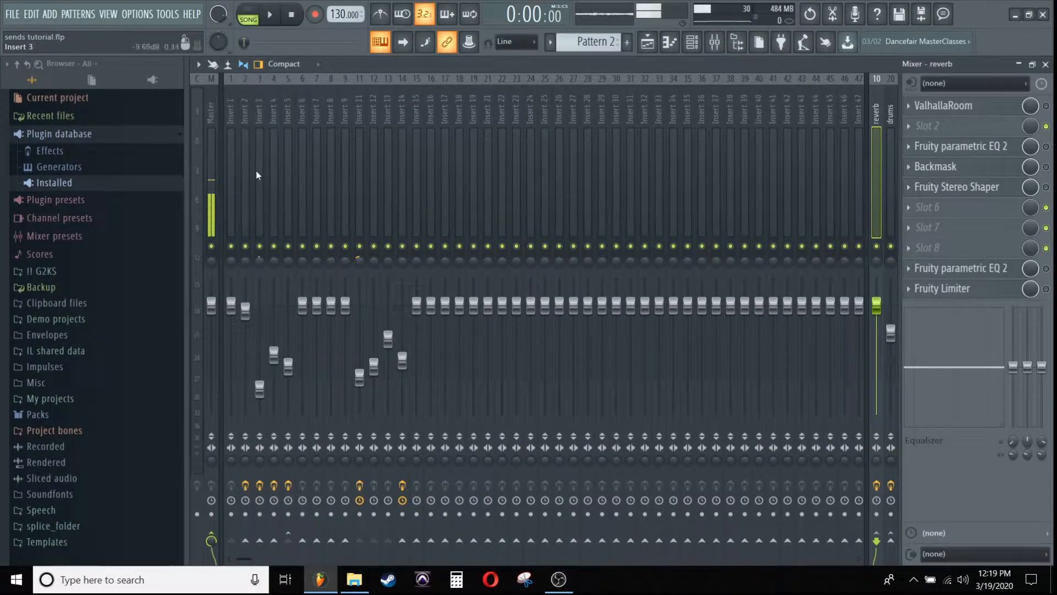
Check the sends of Insert 1 and rename the mixer track Insert 5 as melody\.
left_click(233, 175)
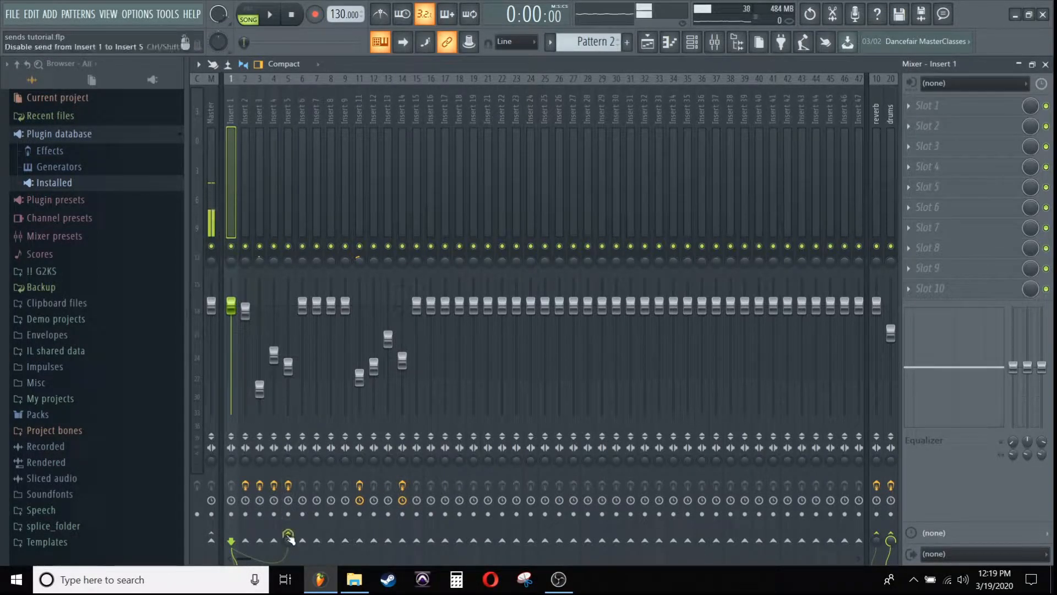
left_click(295, 221)
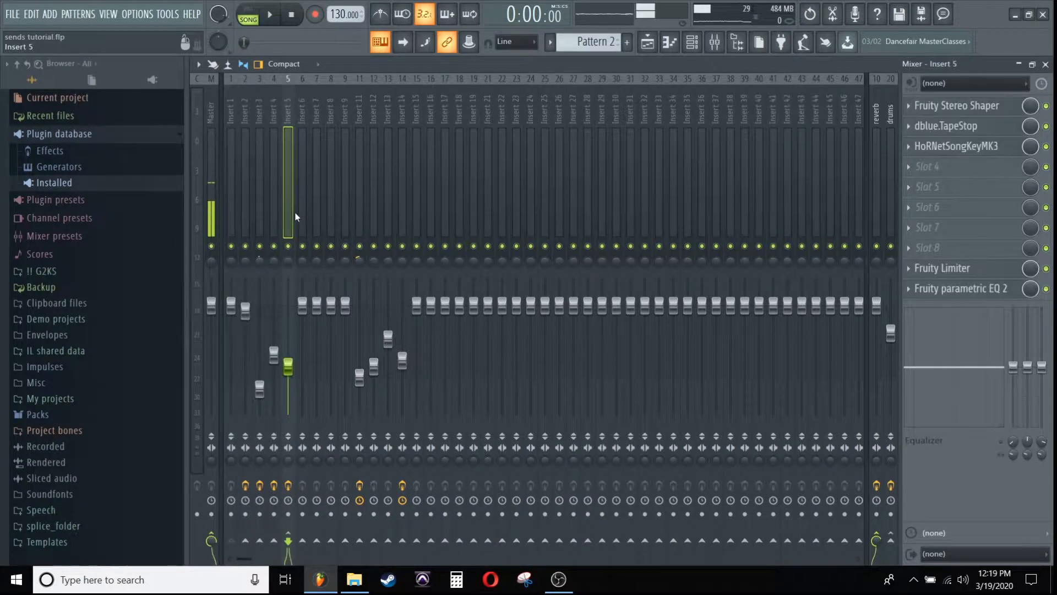
key("F2")
type("melody\\")
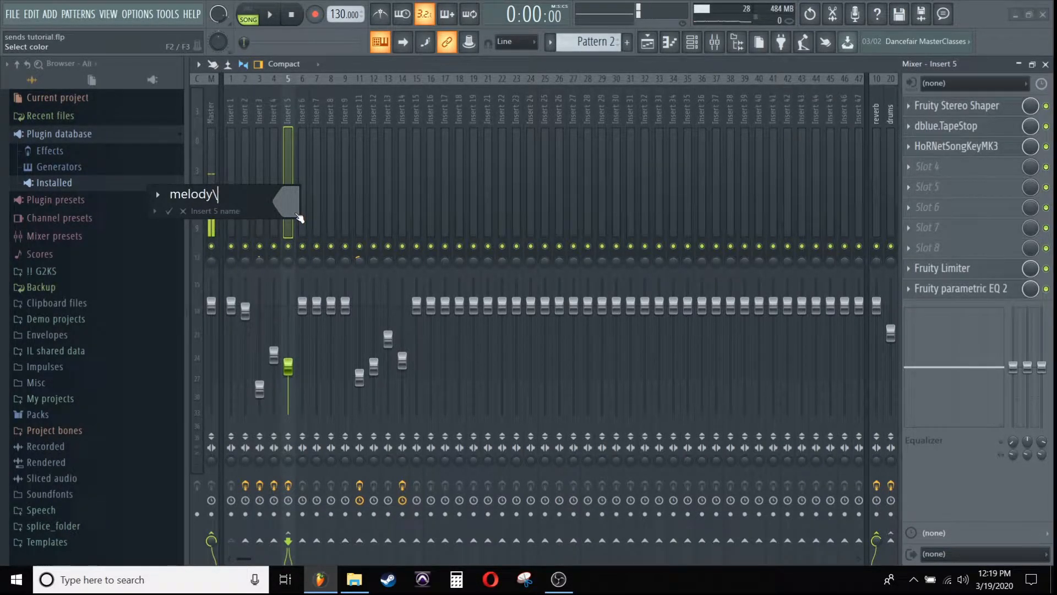
key("Return")
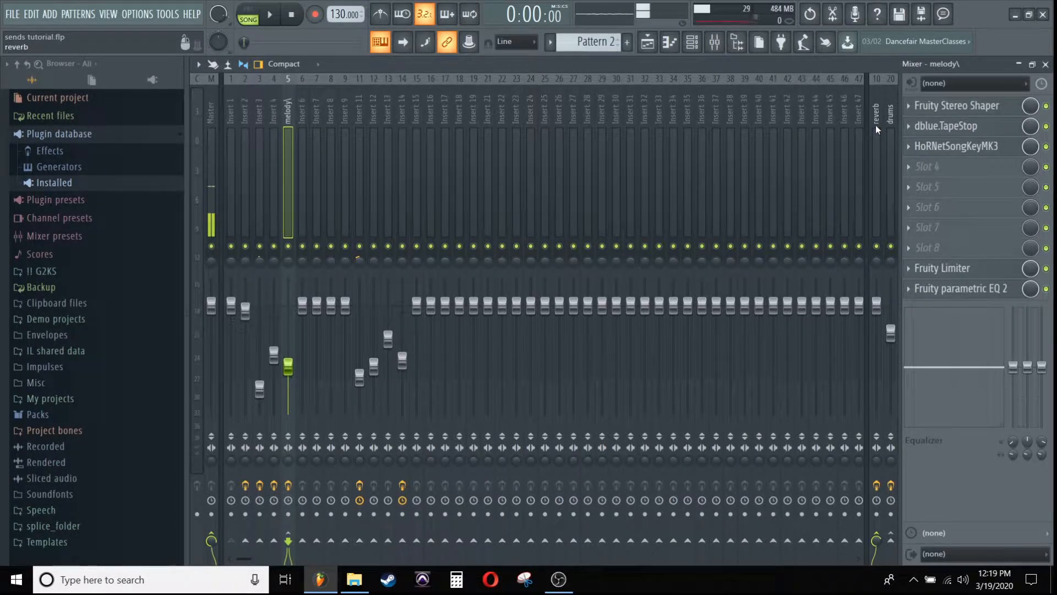
Rename the mixer track Insert 1 as kick and Insert 2 as clap.
left_click(230, 130)
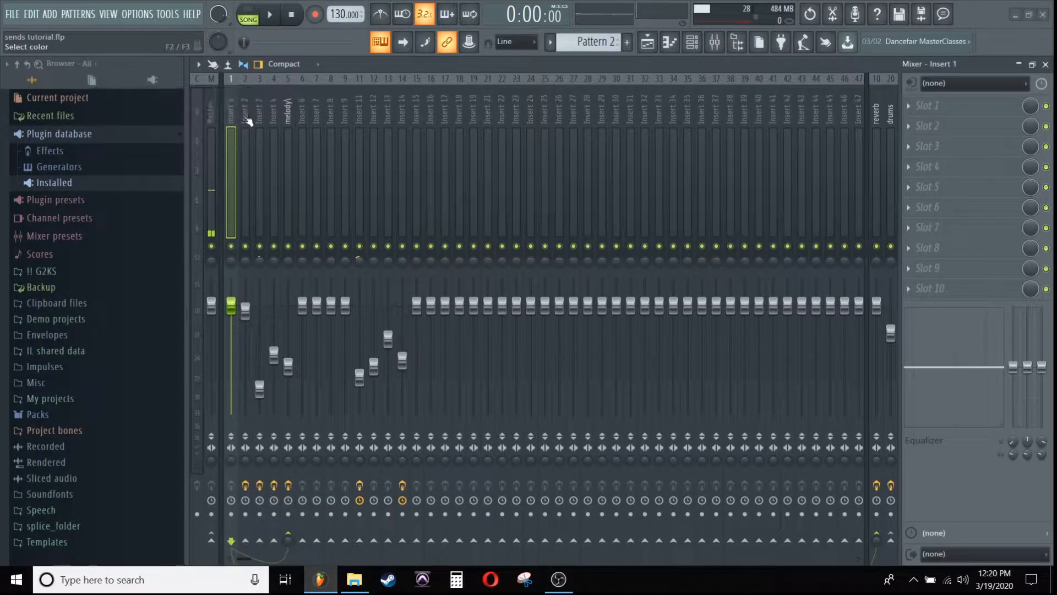
type("kick")
key("Return")
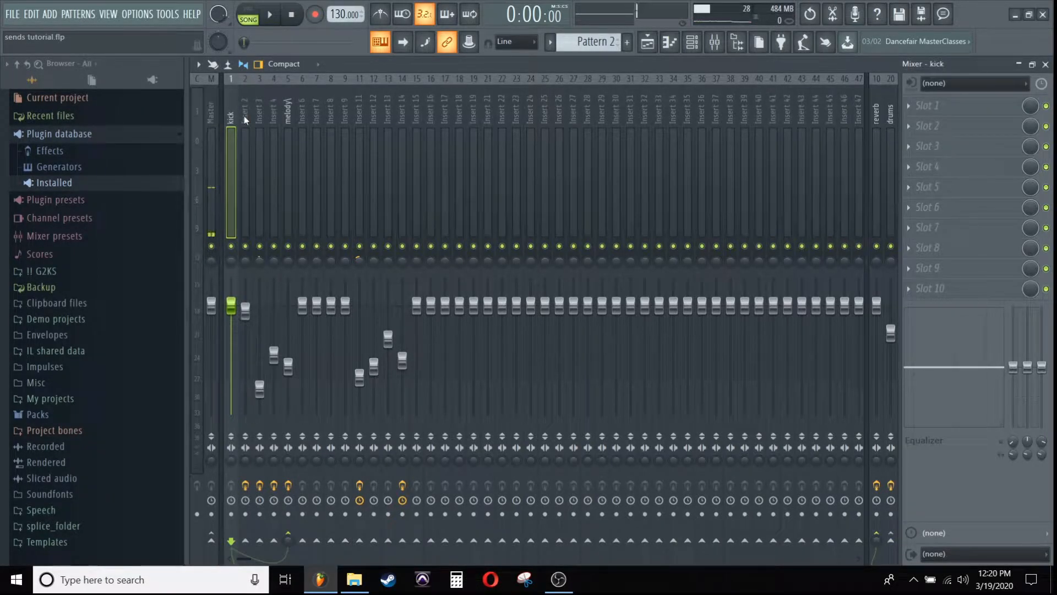
left_click(245, 118)
key("F2")
type("clap")
key("Return")
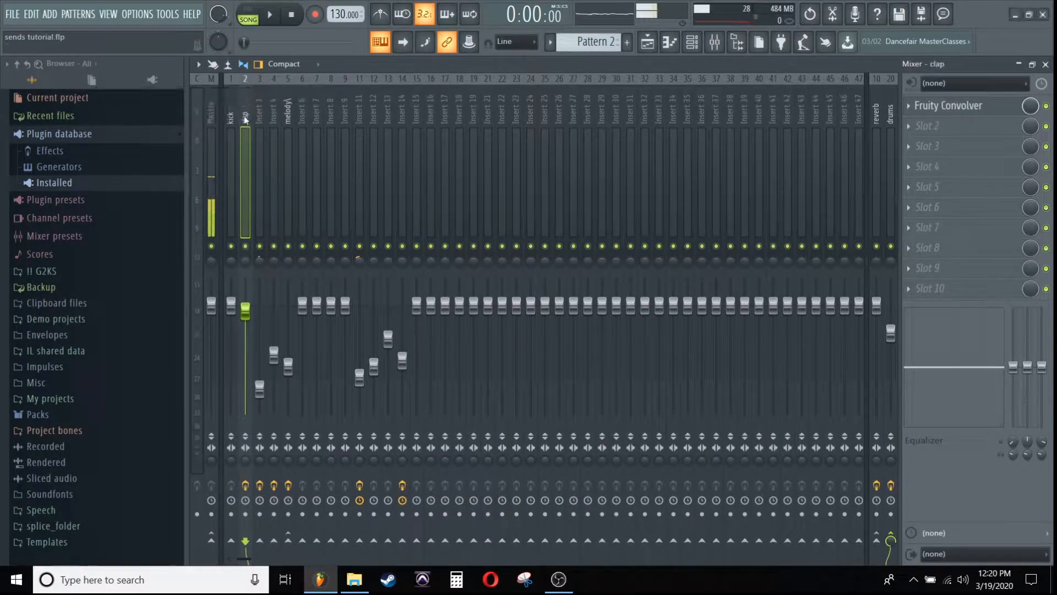
Rename the mixer track Insert 3 as hat and Insert 4 as ohat.
key("Right")
key("F2")
type("hat")
key("Return")
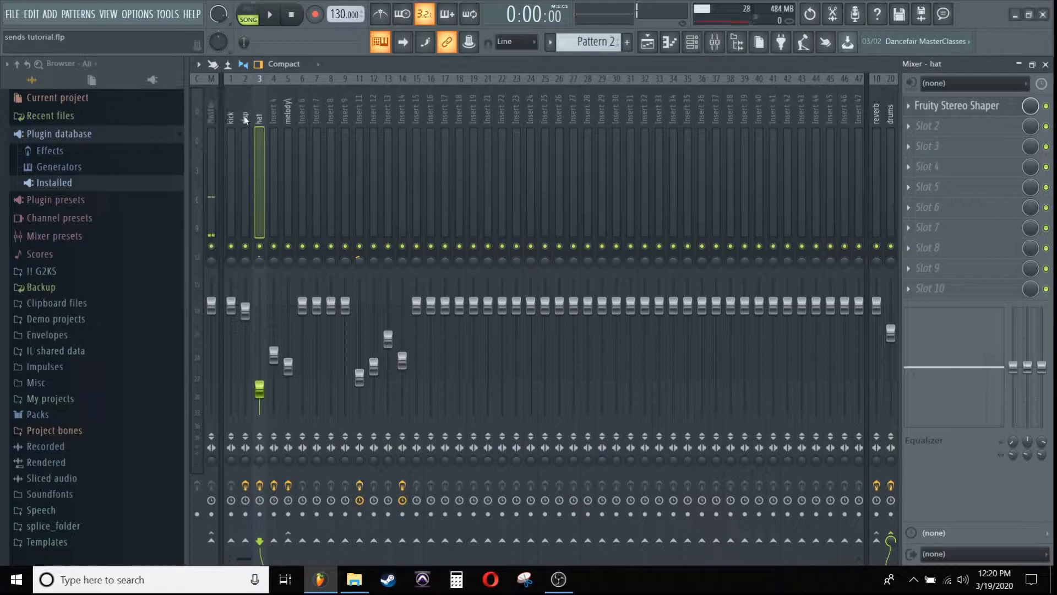
key("Right")
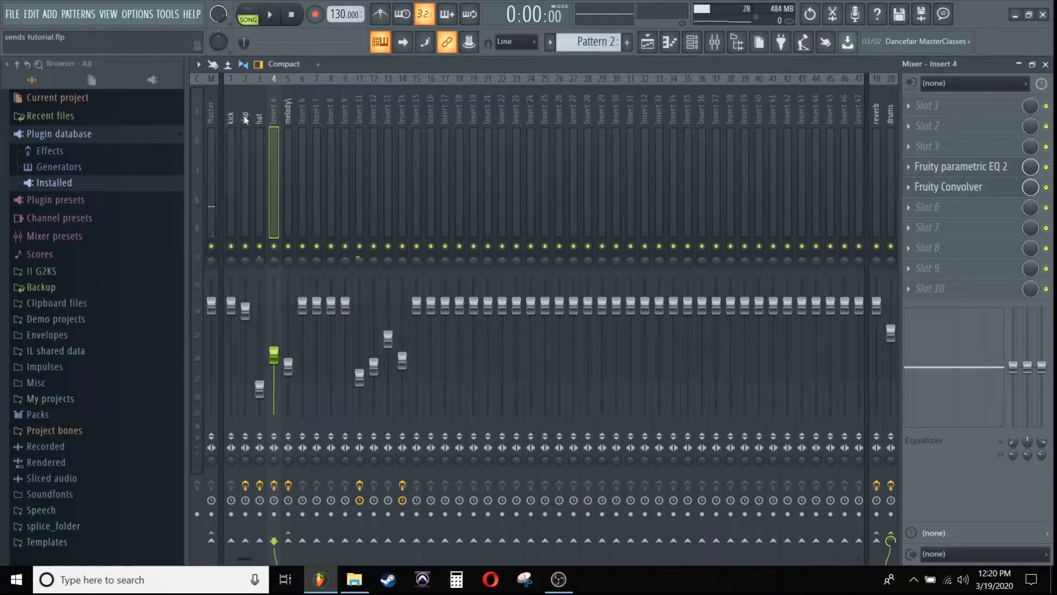
key("F2")
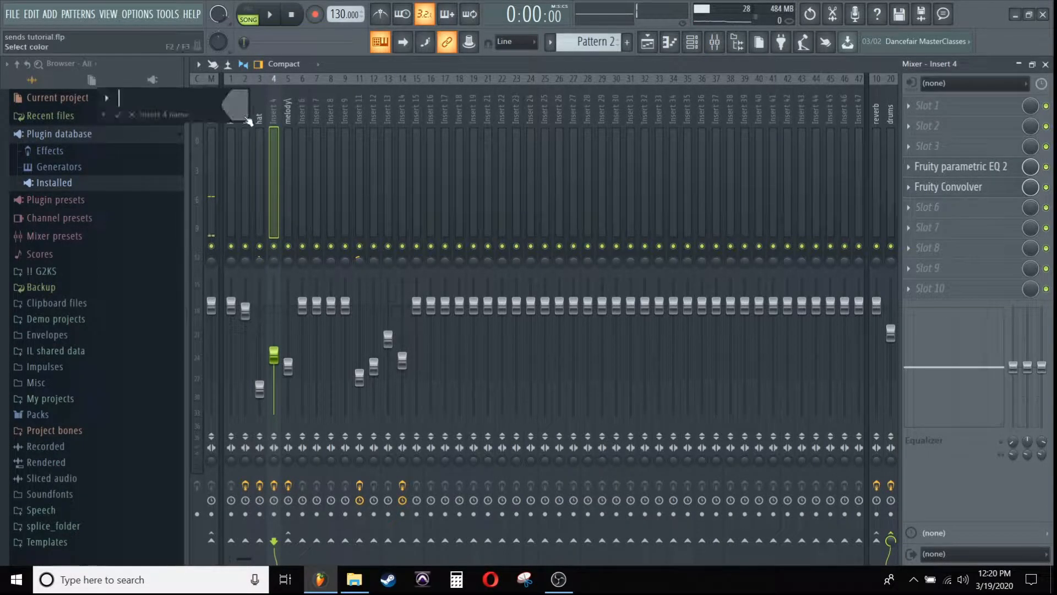
type("ohat")
key("Return")
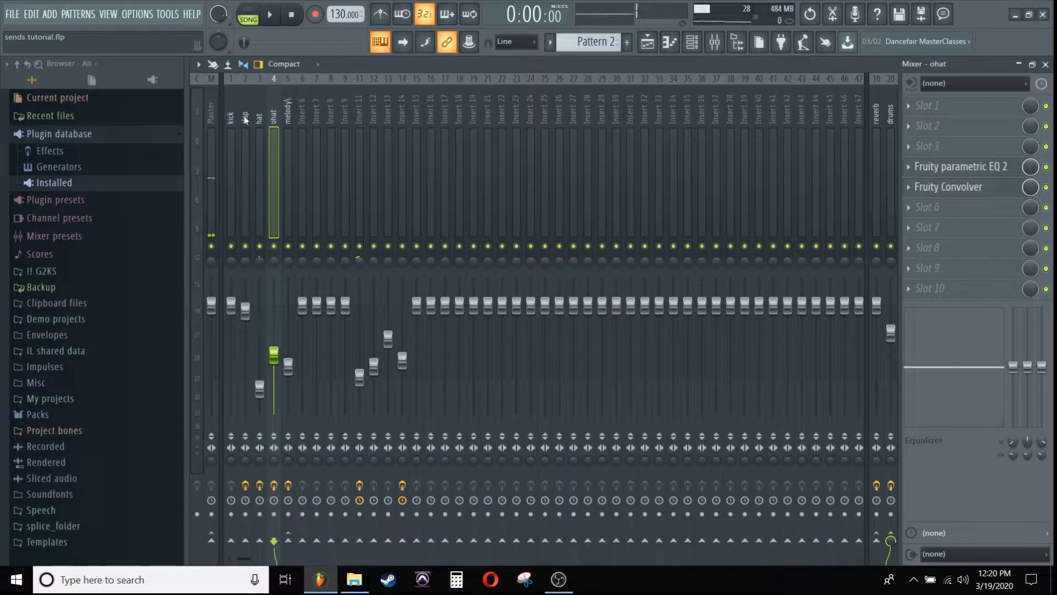
Route the drum element tracks, from kick through ohat, directly to the Master instead of the drums track.
left_click(232, 119)
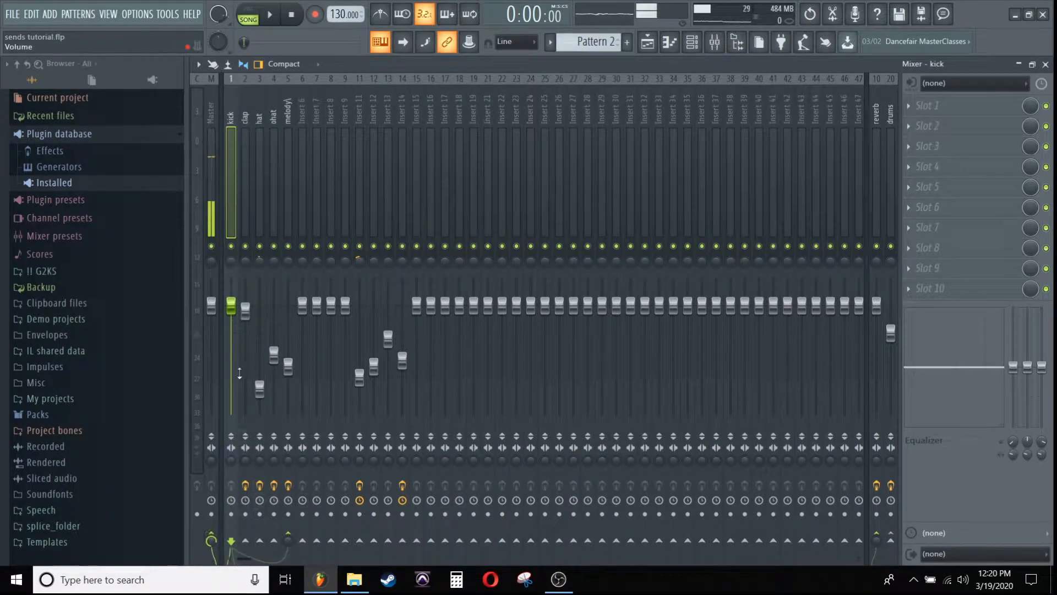
left_click(248, 145)
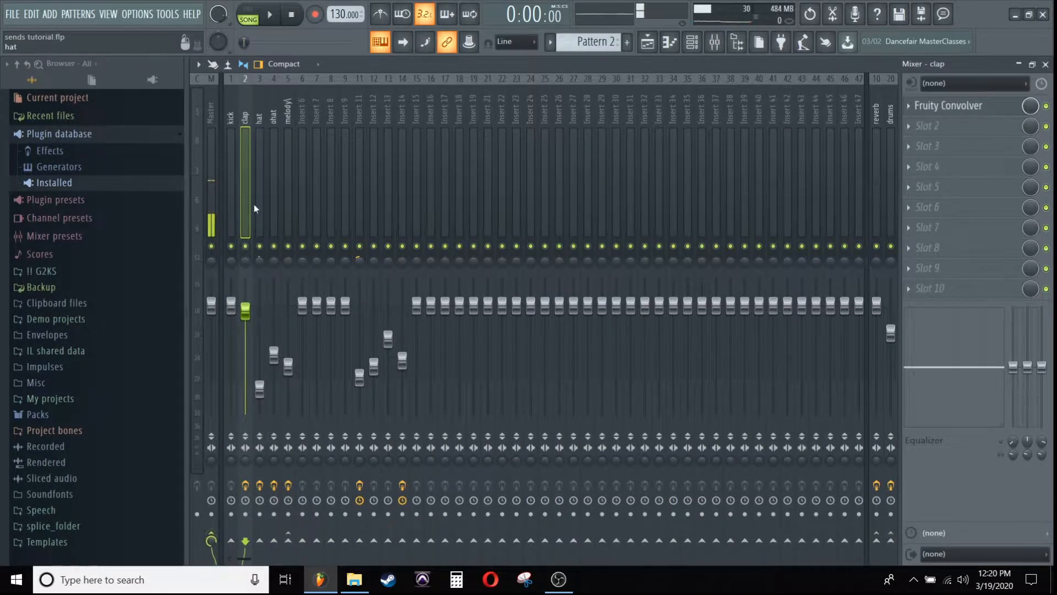
left_click(255, 144)
left_click(890, 535)
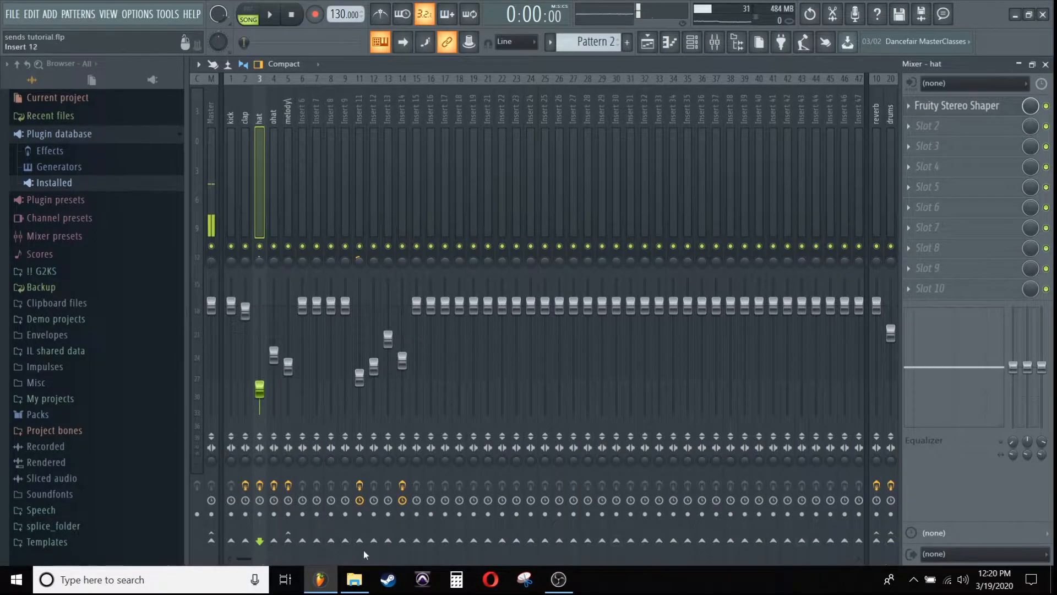
left_click(272, 138)
left_click(891, 535)
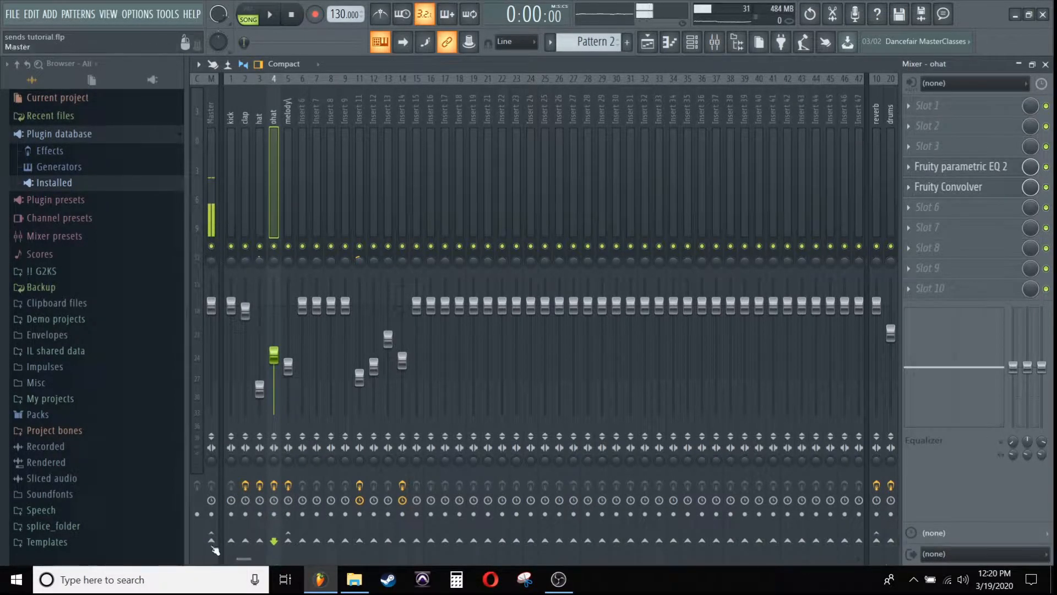
left_click(210, 540)
Solo the kick track and unmute the clap, hat, ohat and melody\ tracks alongside it.
left_click(230, 120)
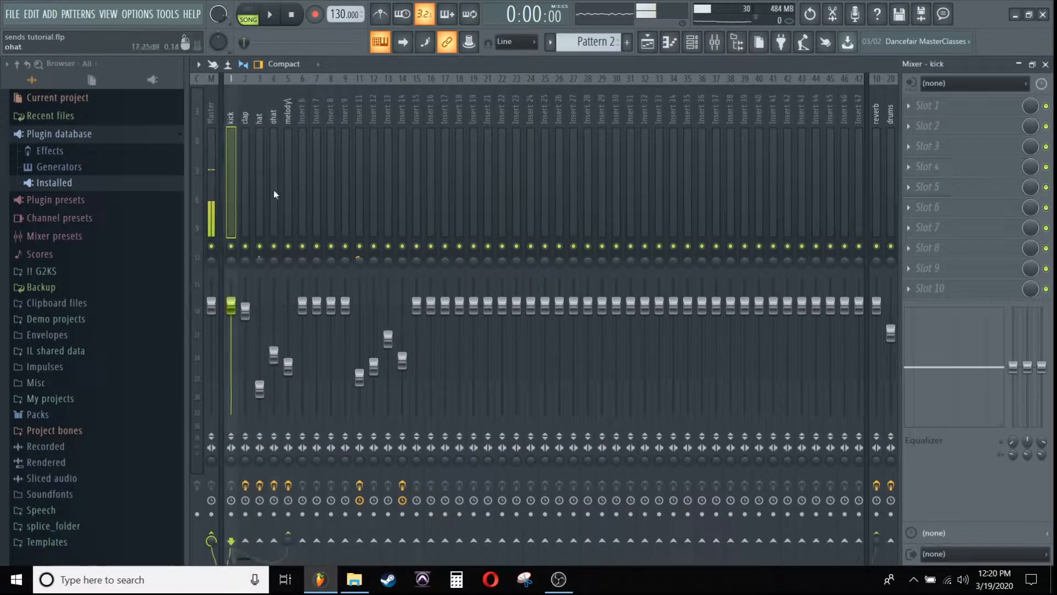
right_click(232, 246)
left_click_drag(245, 246, 286, 253)
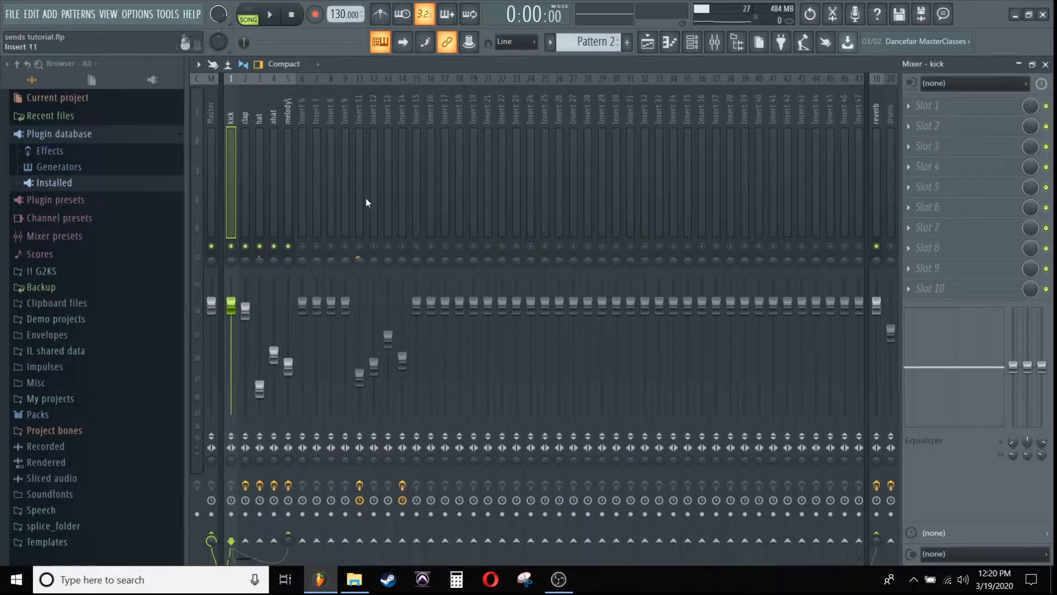
scroll(380, 197, "right", 15)
scroll(396, 171, "left", 15)
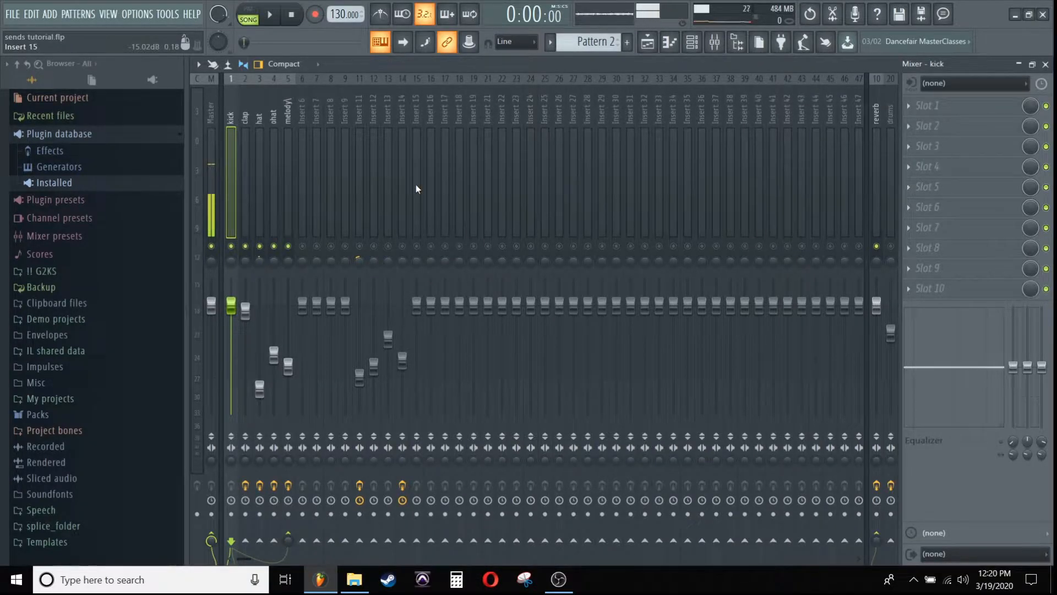
Mute the melody\ track, play the song to hear the drums alone, and stop playback.
left_click(289, 247)
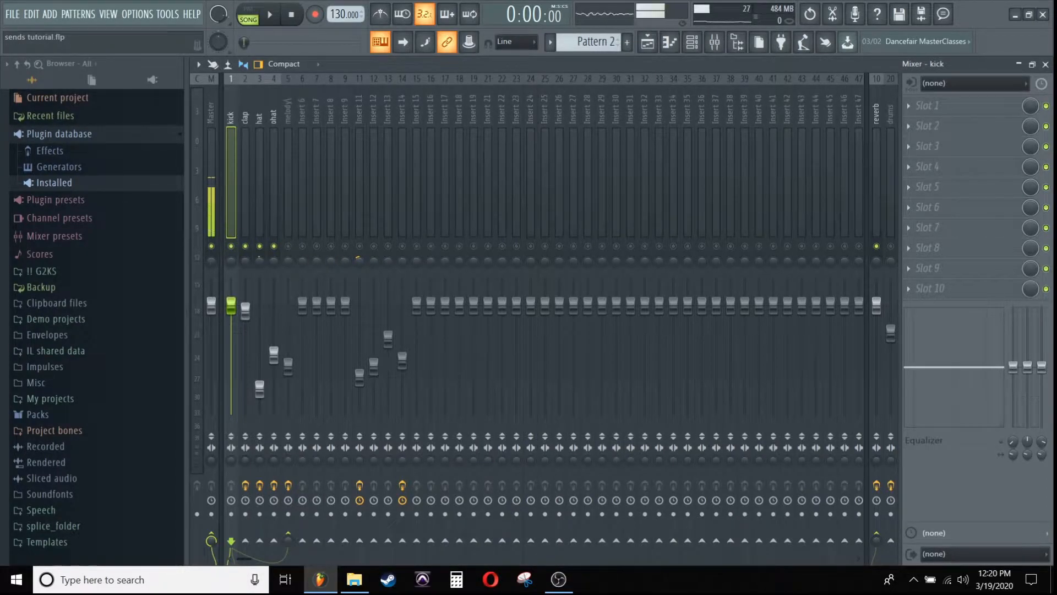
key("space")
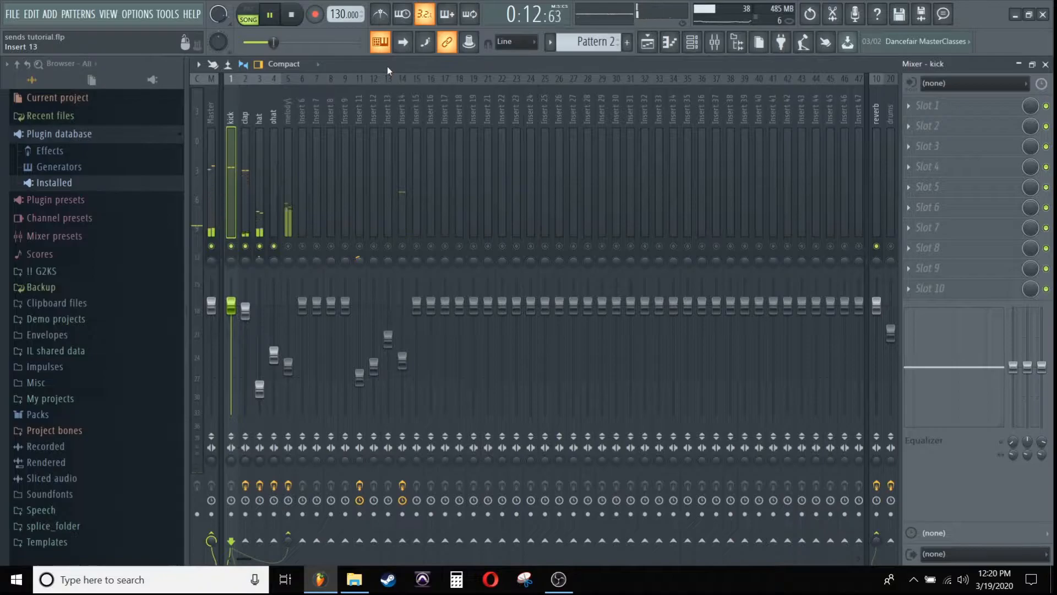
key("space")
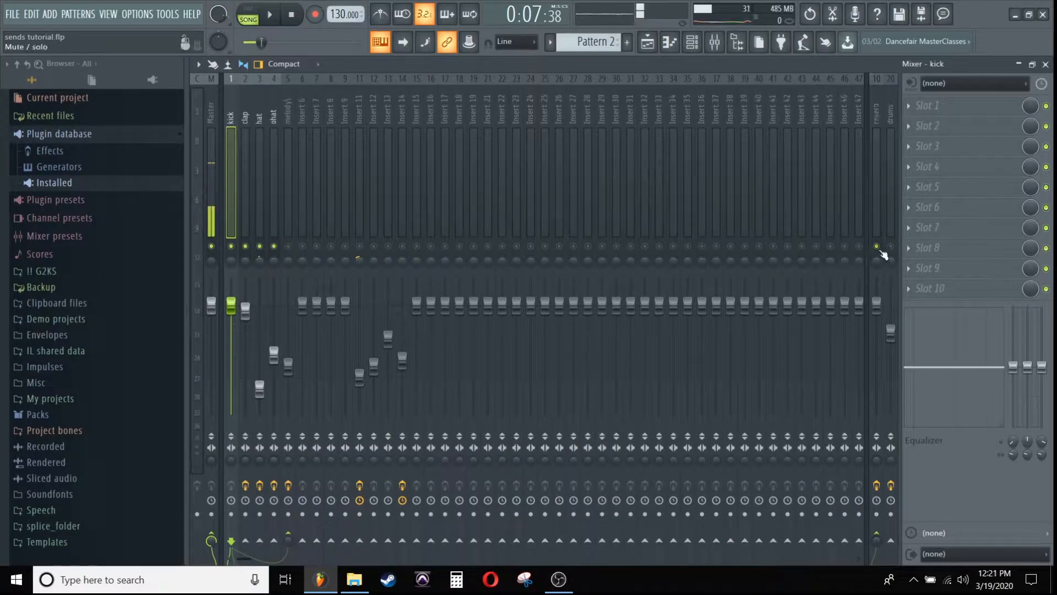
Play the song briefly to hear the drums alone, stop it, and look through the clap, ohat and kick mixer tracks.
key("space")
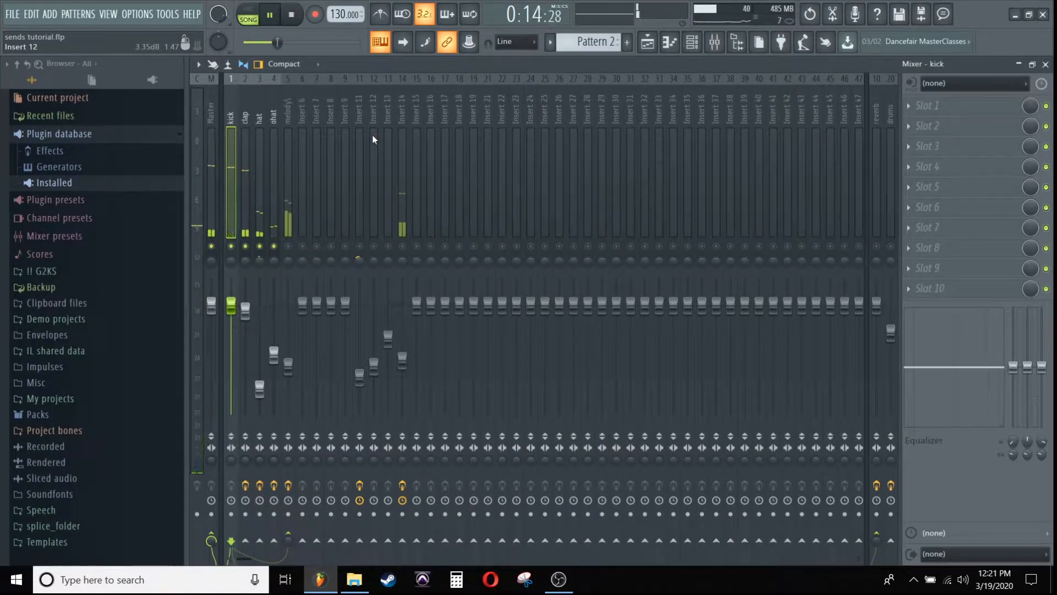
key("space")
left_click(242, 107)
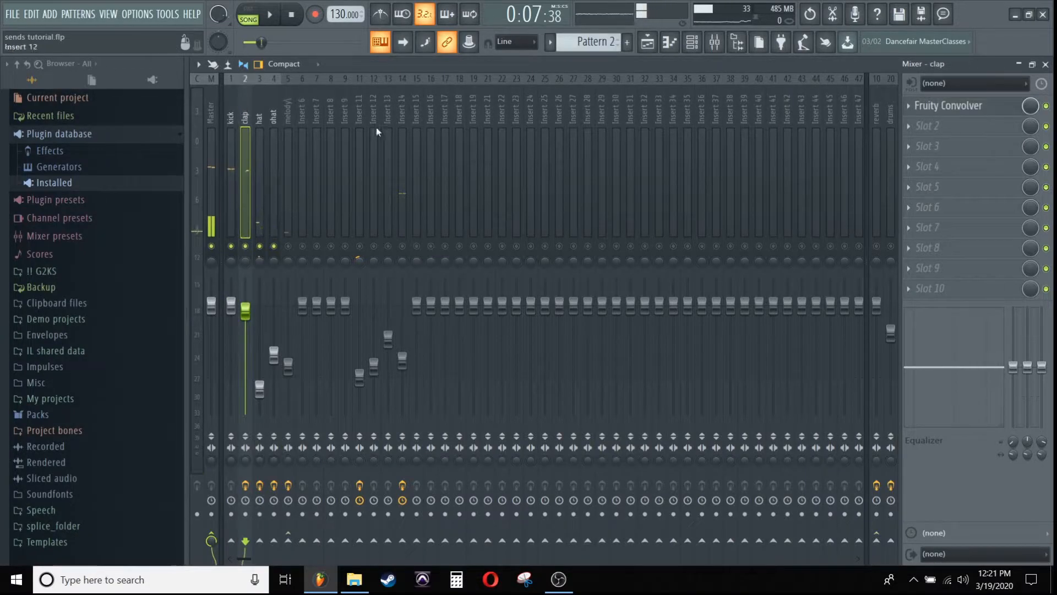
left_click(274, 122)
left_click(245, 130)
left_click(269, 129)
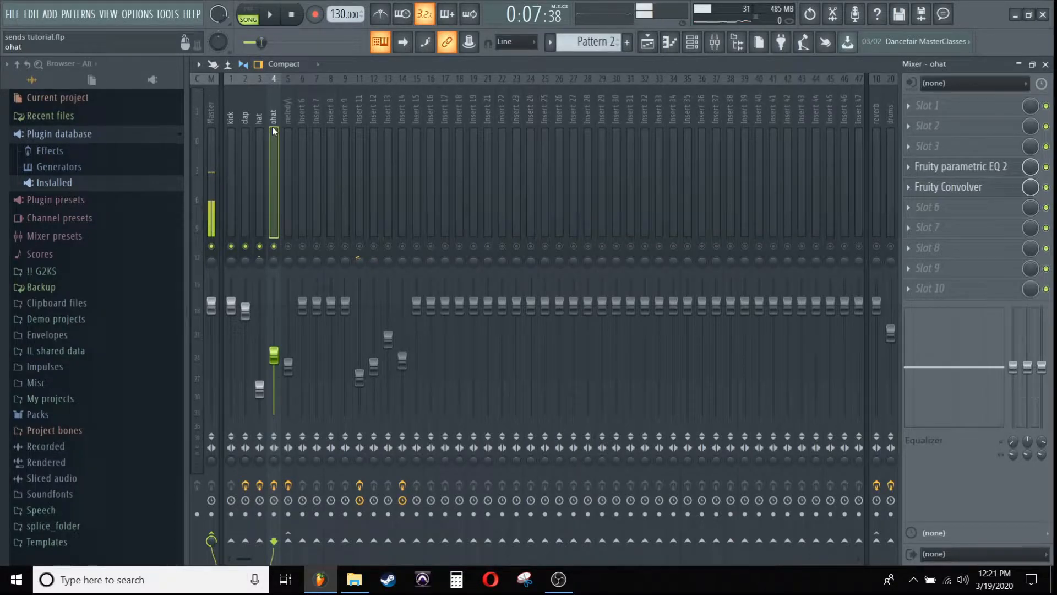
left_click(230, 133)
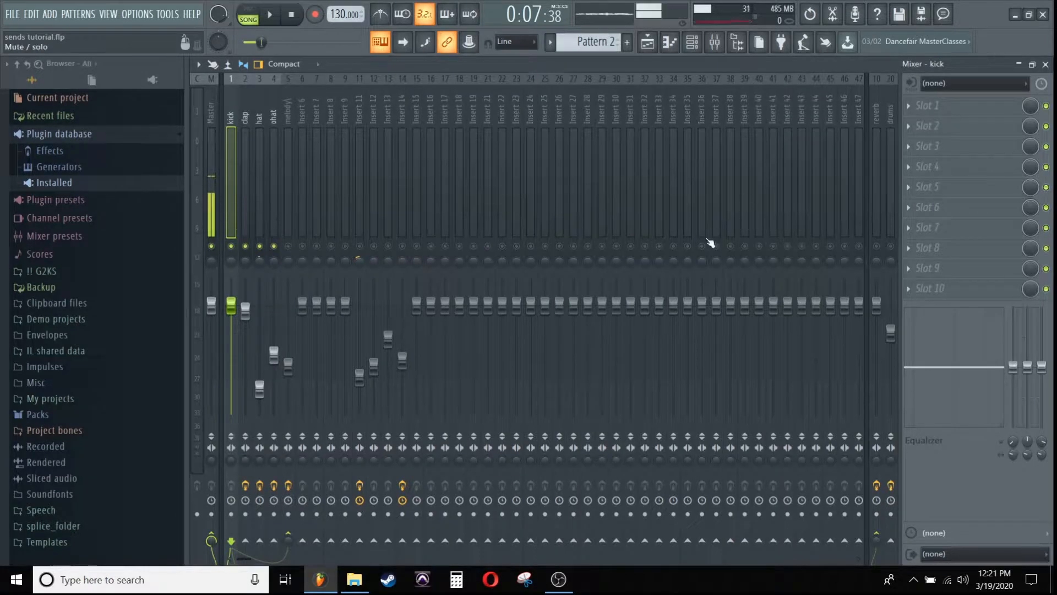
Inspect the effects on the drums track and the docking options of the Insert 22 mixer track.
left_click(891, 196)
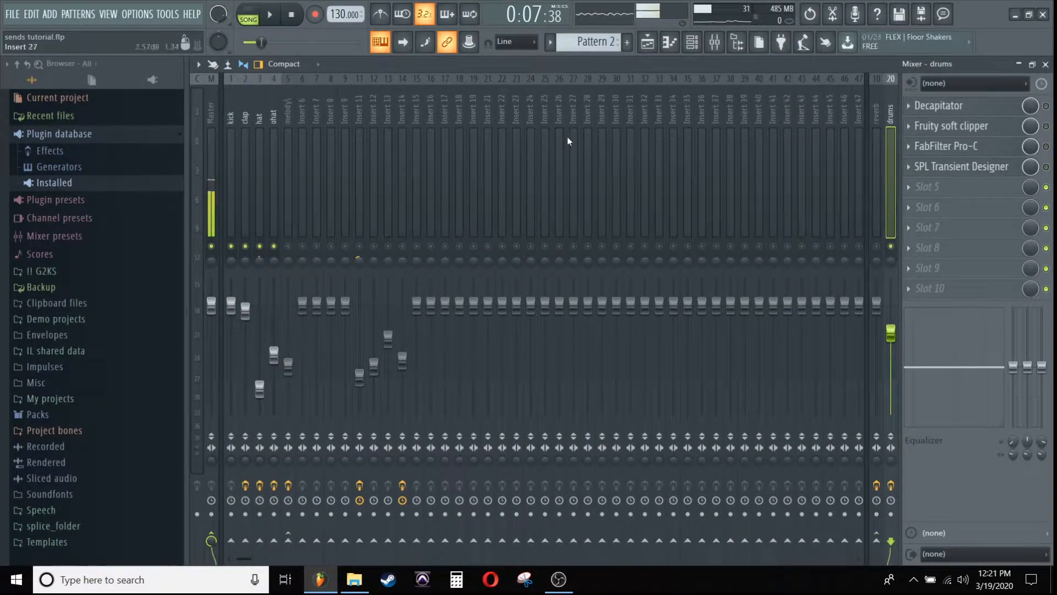
right_click(507, 120)
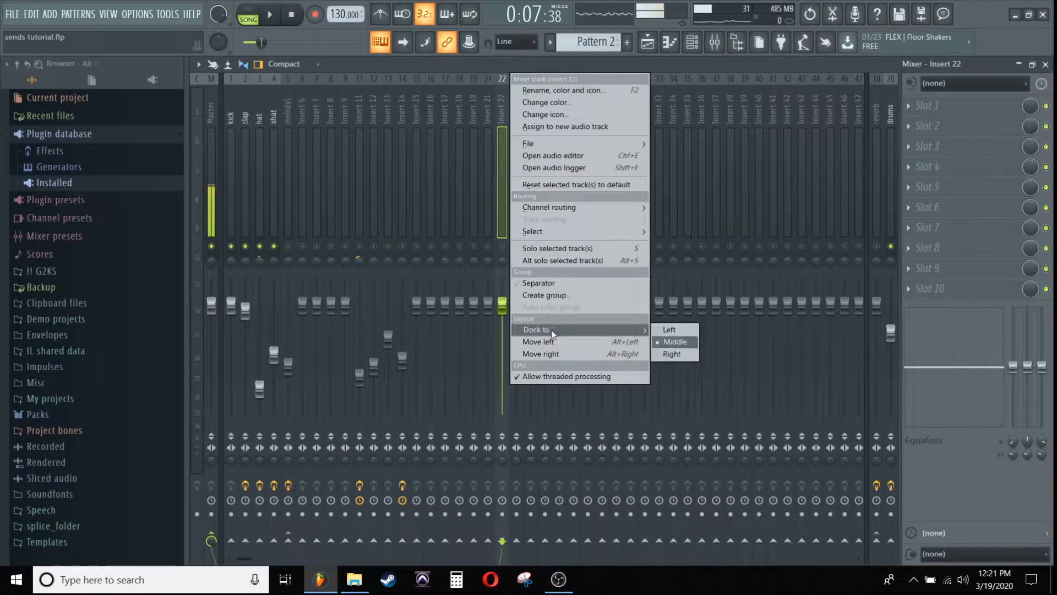
left_click(725, 104)
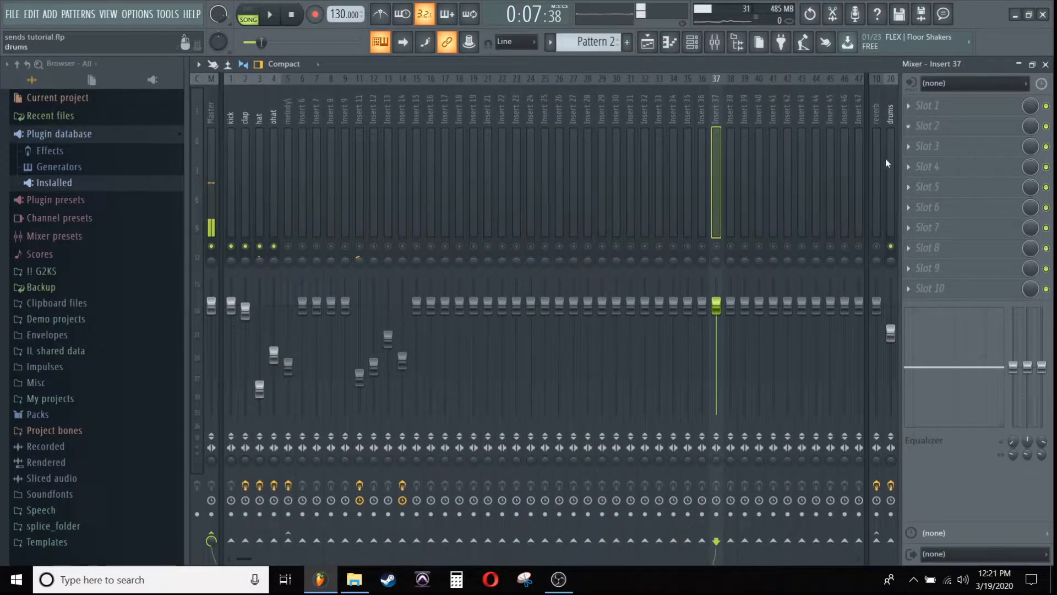
scroll(670, 143, "down", 5)
scroll(667, 143, "up", 5)
scroll(667, 143, "down", 4)
scroll(667, 144, "up", 3)
scroll(667, 143, "down", 3)
scroll(667, 143, "up", 4)
Unmute all mixer tracks by soloing and unsoloing the kick track, and mute the melody\ and reverb tracks.
right_click(231, 246)
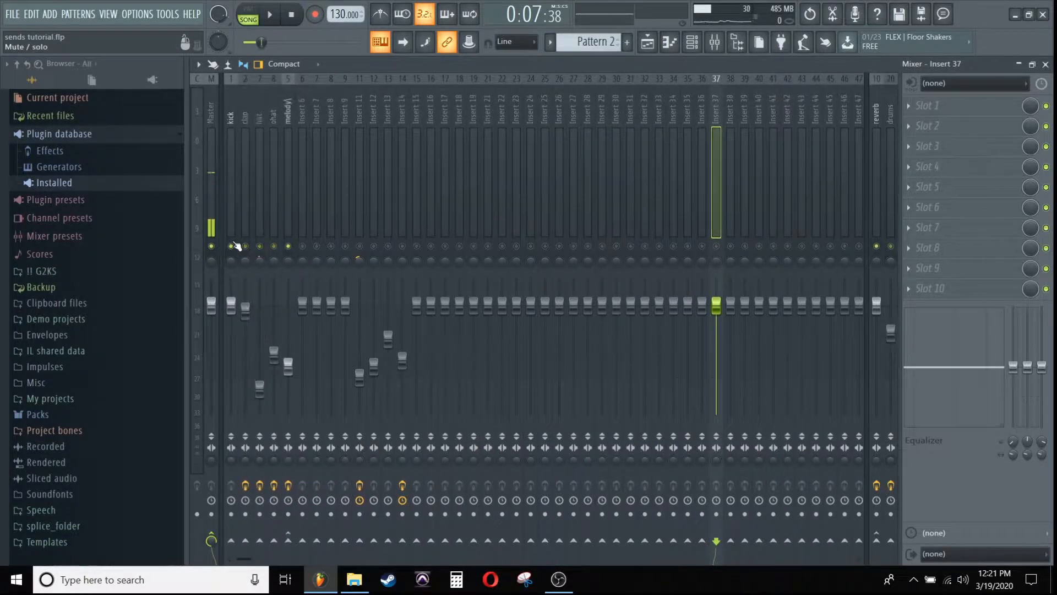
right_click(232, 246)
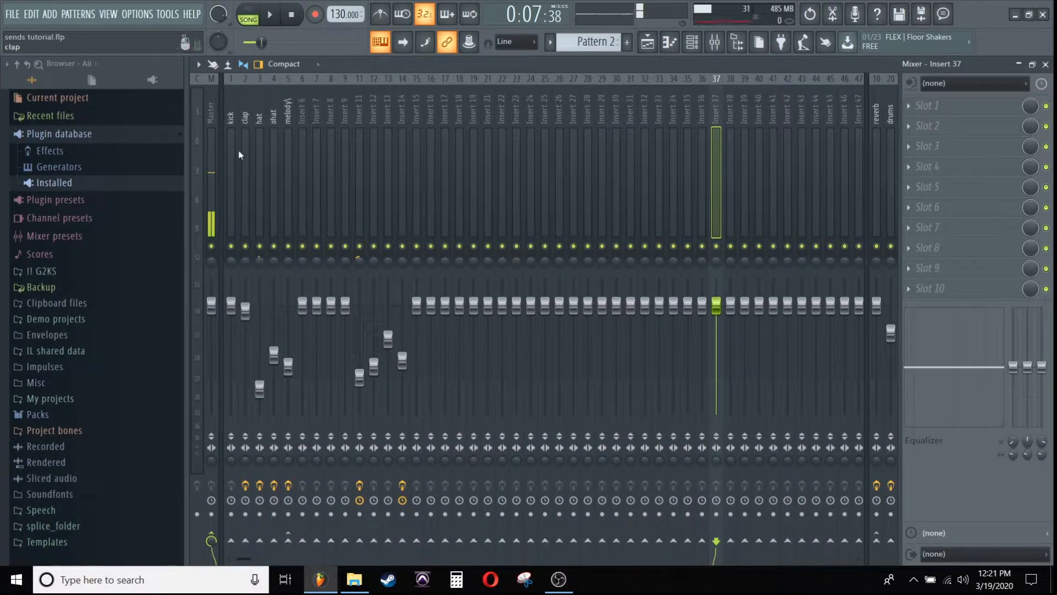
left_click(288, 246)
left_click(877, 246)
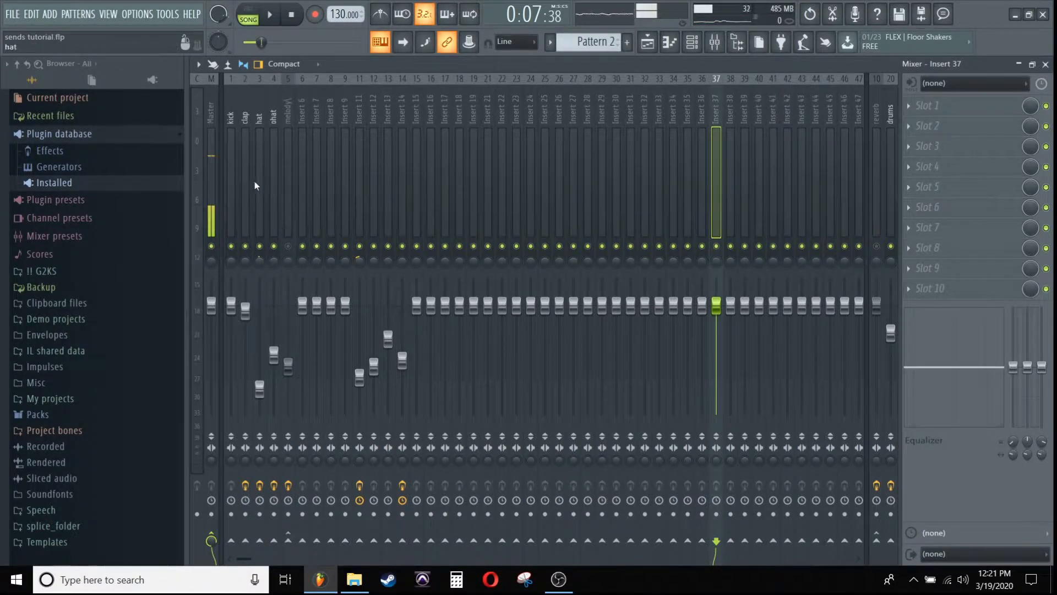
Mute the mixer tracks Insert 6, 7, 11, 12, 13 and 14 so only the drum elements are heard.
left_click(233, 144)
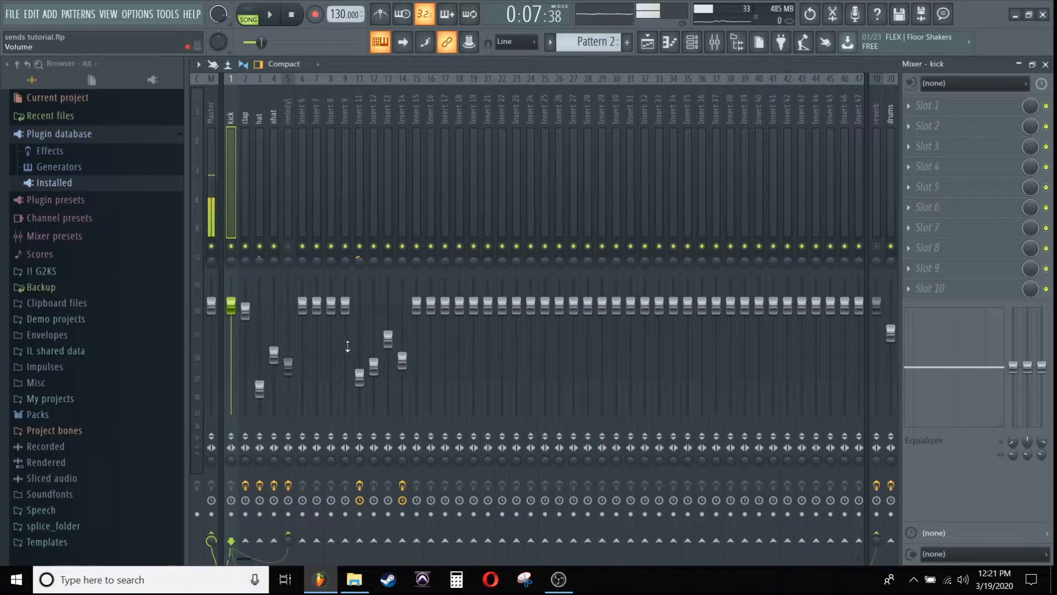
left_click(302, 246)
left_click(317, 246)
left_click(359, 246)
left_click(373, 246)
left_click(388, 246)
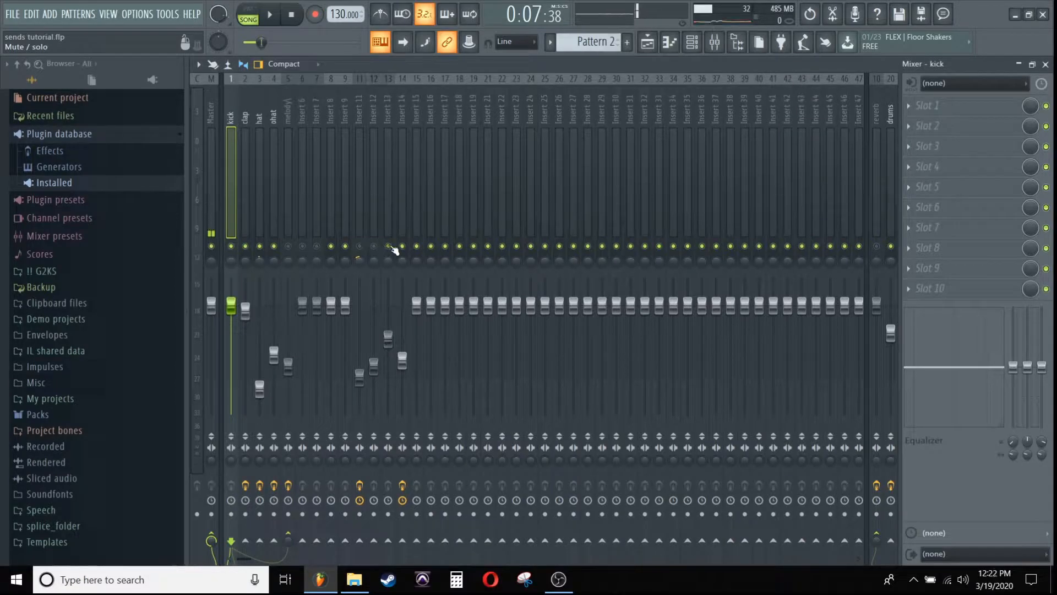
left_click(402, 246)
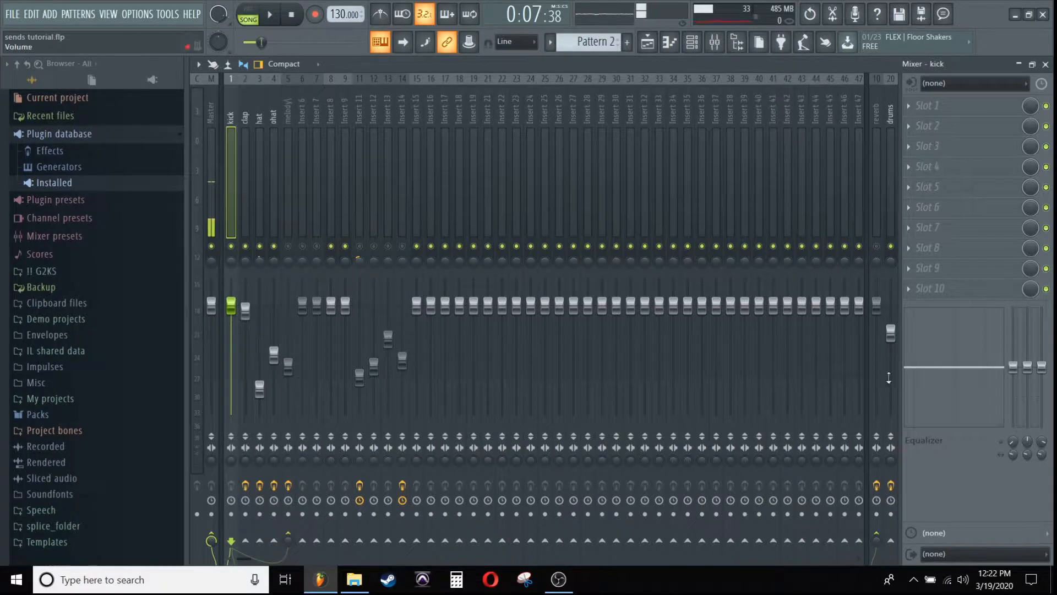
Route the kick track to the drums track instead of the Master, and check the drums track's own routing to the Master.
left_click(890, 541)
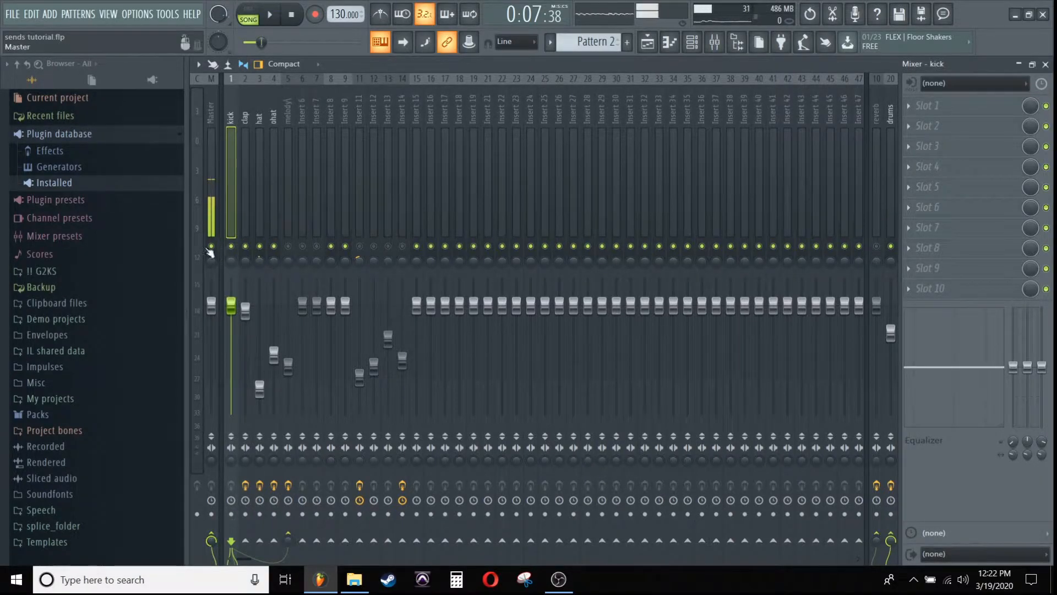
left_click(213, 537)
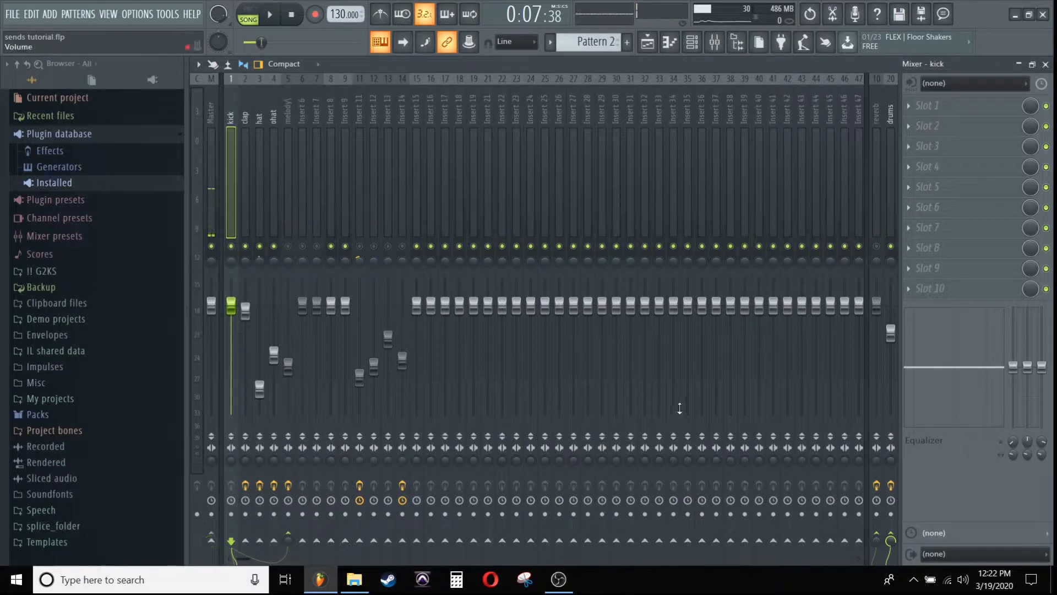
left_click(892, 152)
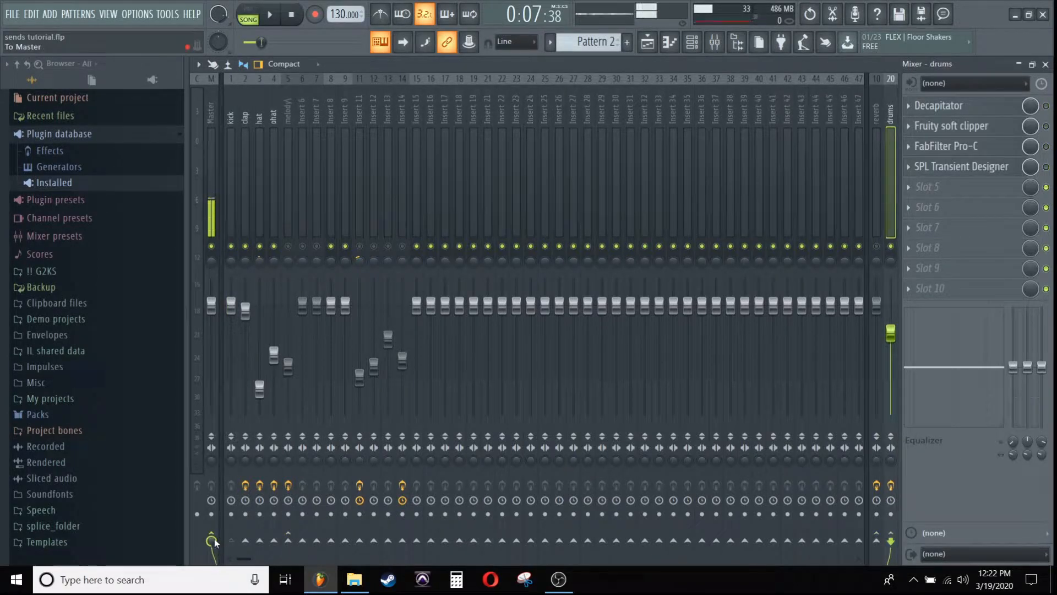
left_click(229, 124)
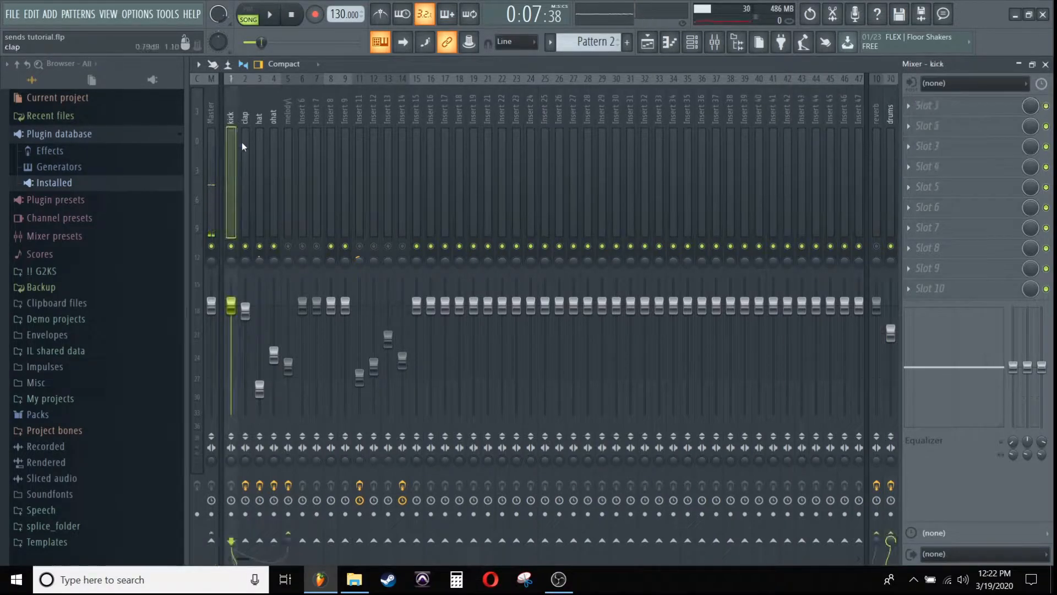
Send the clap and hat tracks to the drums track instead of directly to the Master.
left_click(243, 142)
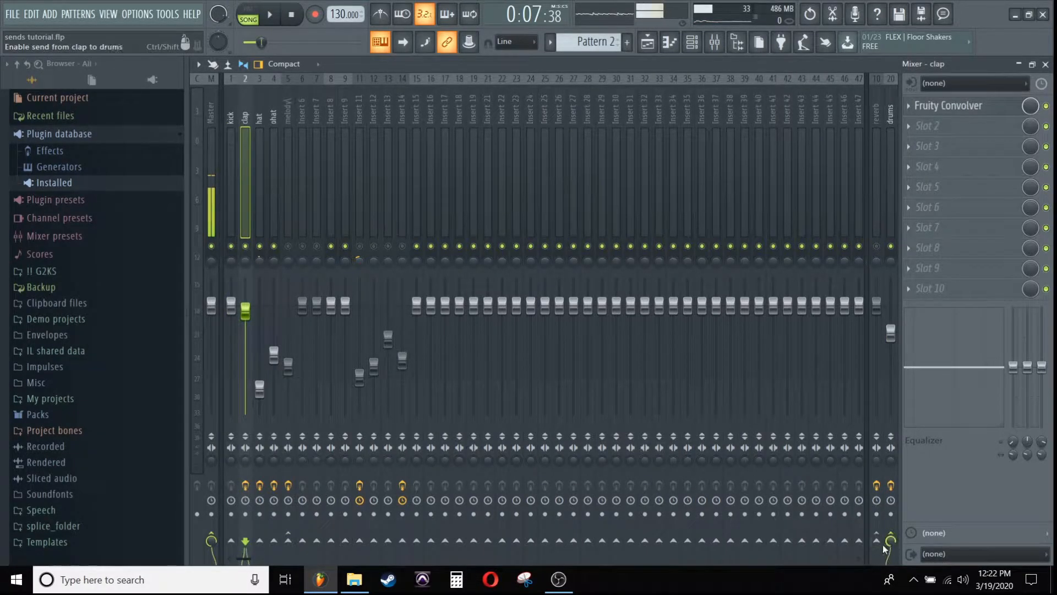
left_click(259, 529)
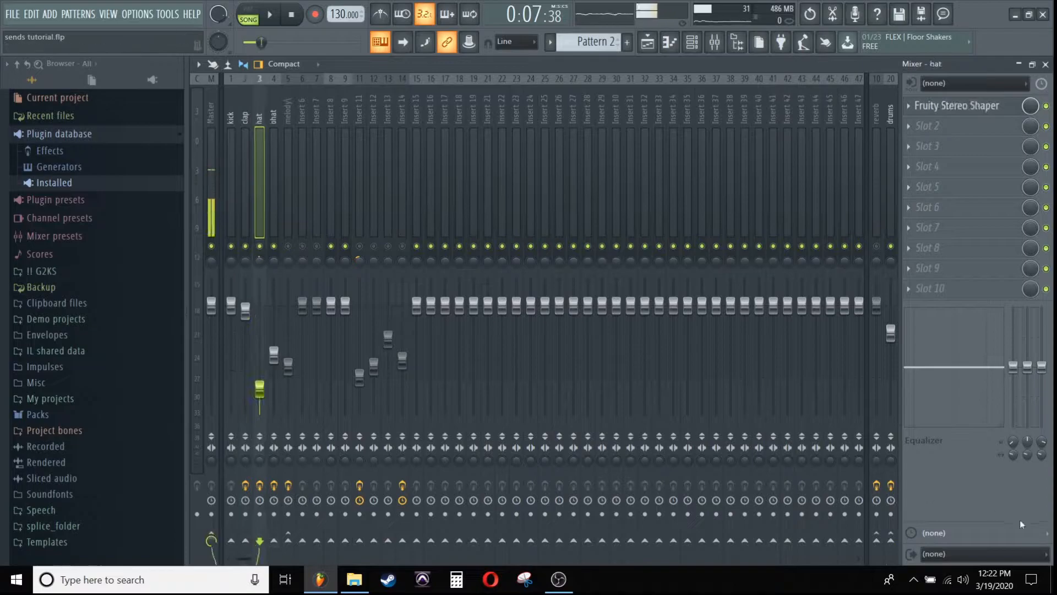
left_click(891, 541)
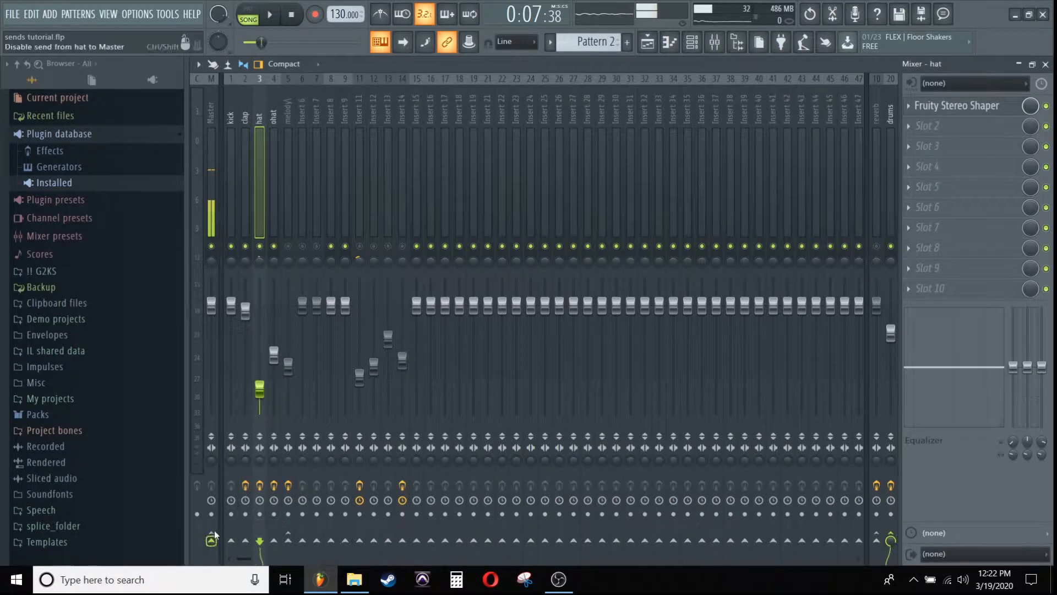
Route the ohat track to the drums track instead of the Master, and check the routing of the other drum element tracks.
key("Right")
key("Right")
key("Right")
key("Left")
key("Left")
key("Left")
key("Left")
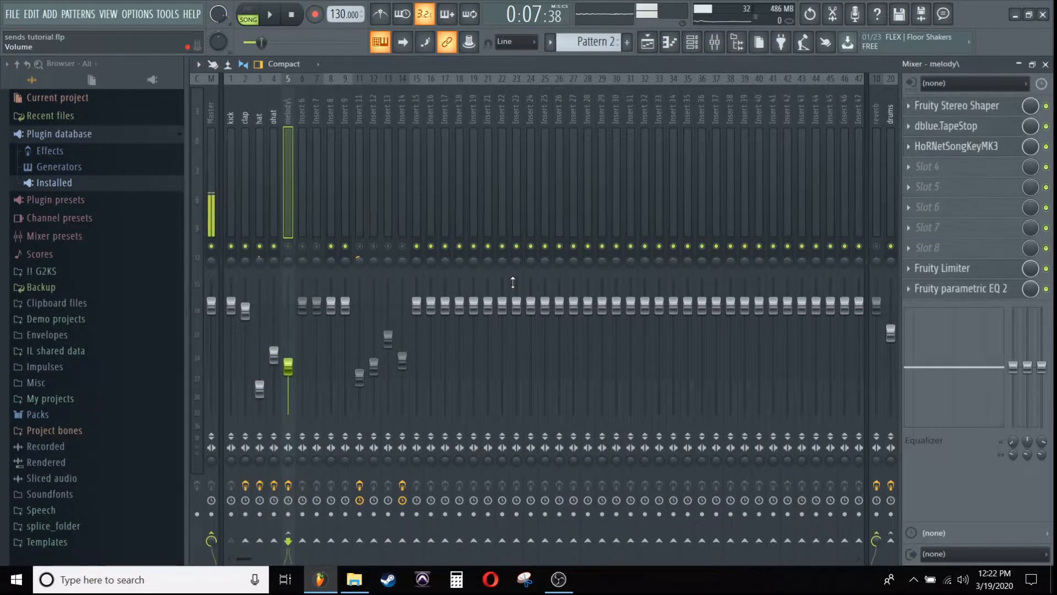
key("Right")
key("Right")
key("Right")
key("Left")
key("Left")
key("Right")
left_click(890, 541)
left_click(211, 539)
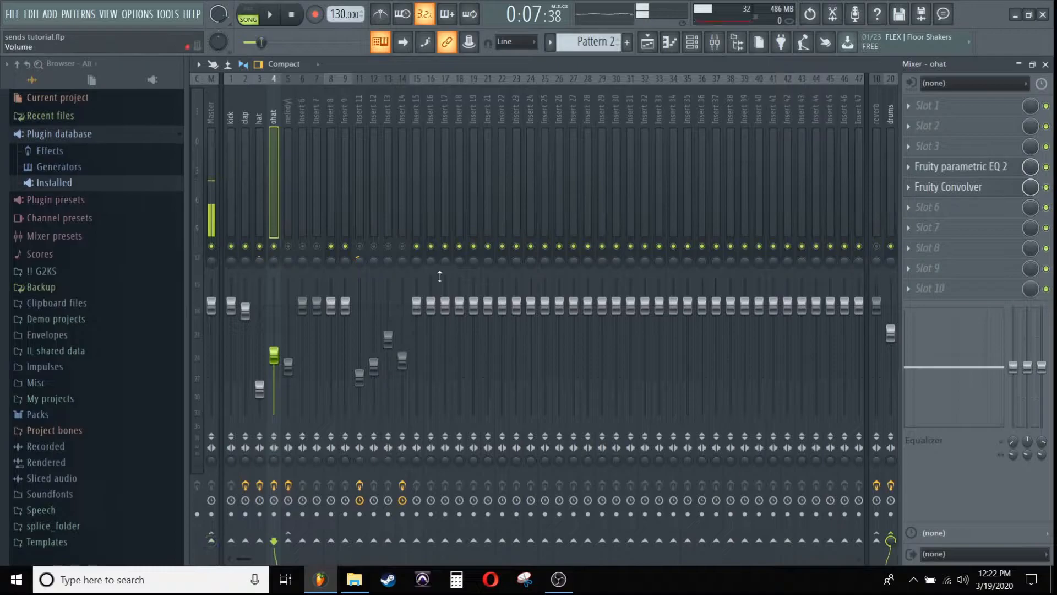
key("Left")
key("Left")
key("Left")
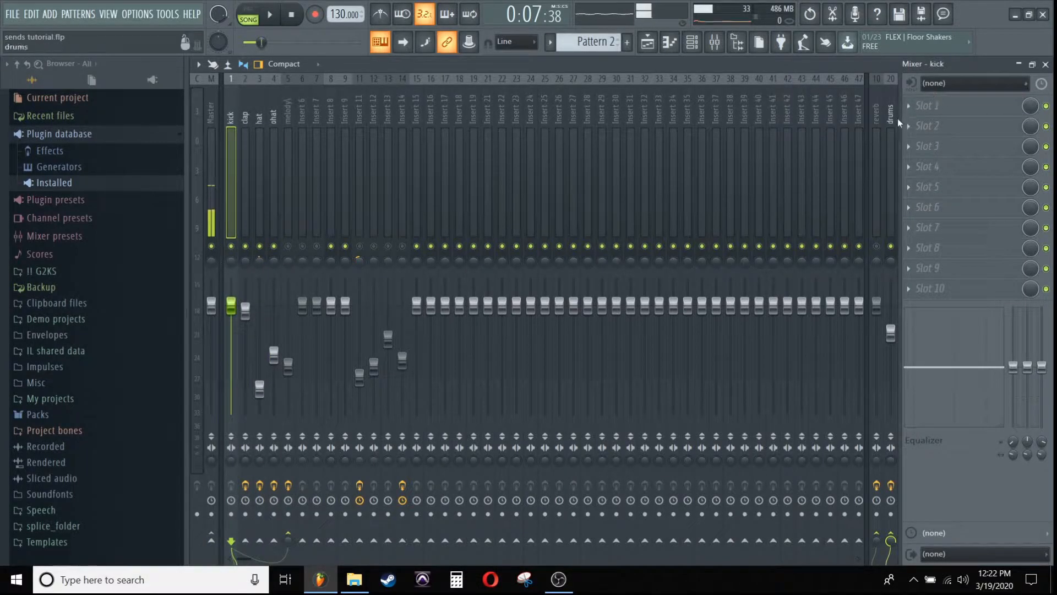
Play the song through the drums track, reset that track's volume fader to its default during playback, and stop.
left_click(895, 132)
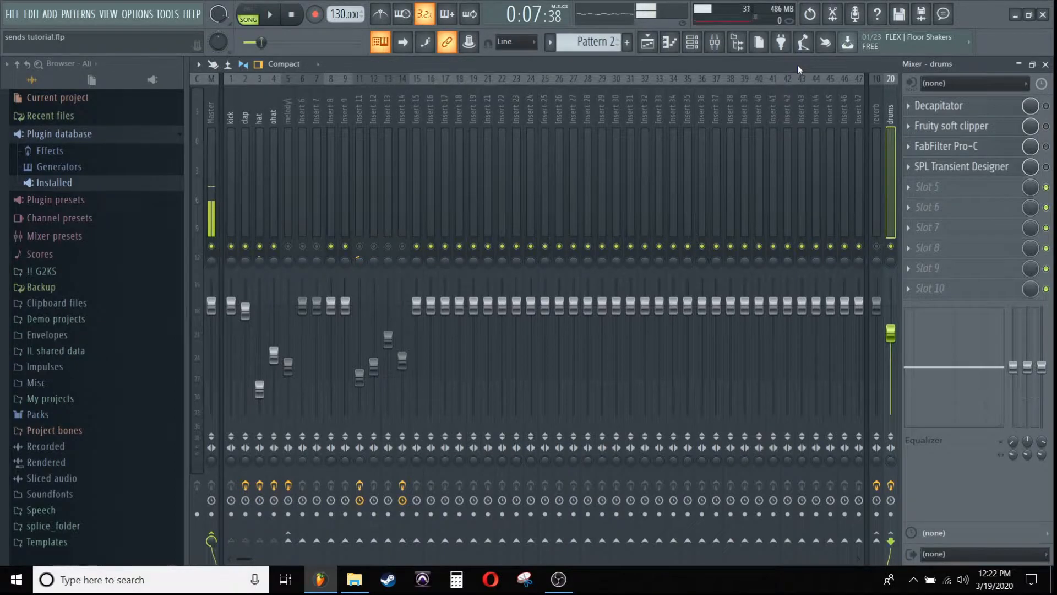
key("space")
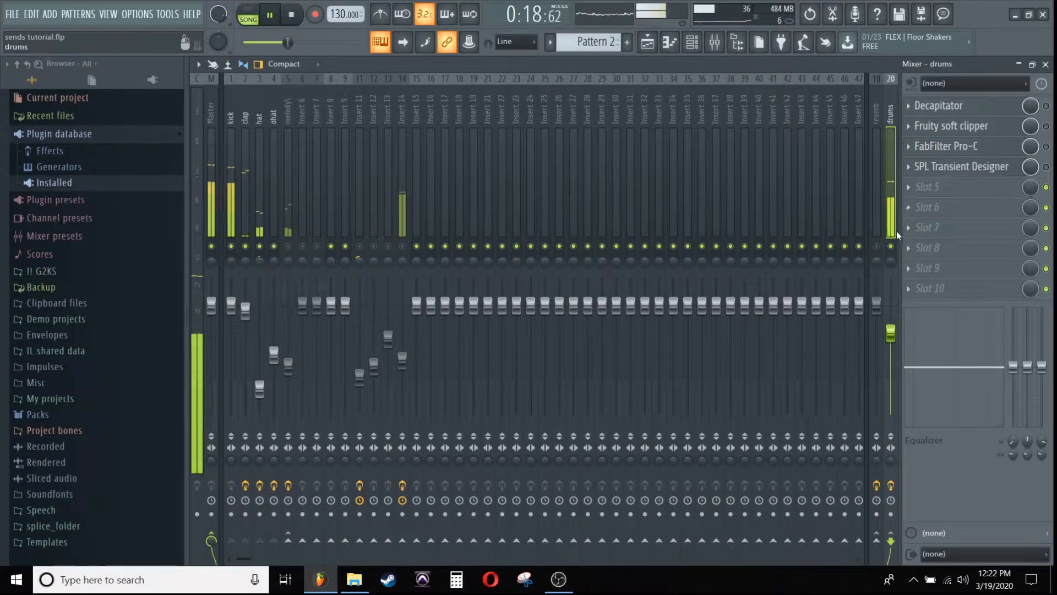
right_click(891, 335)
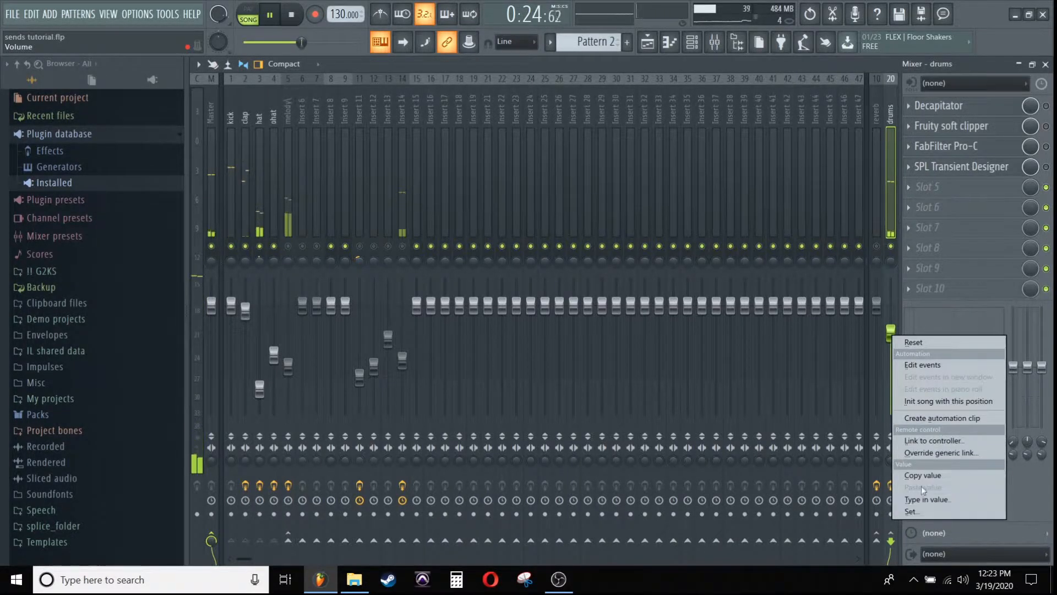
left_click(928, 342)
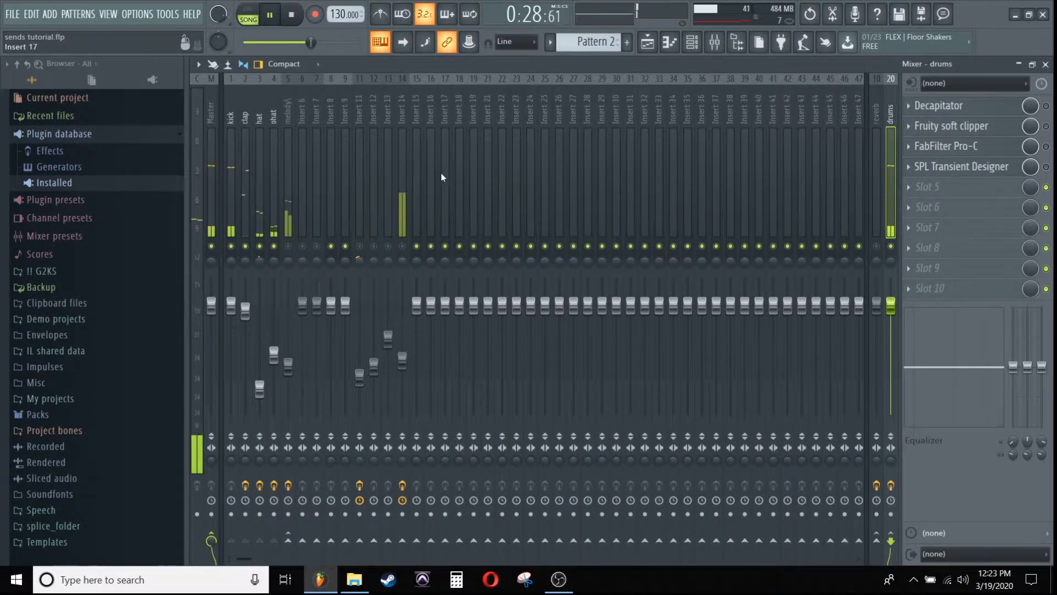
key("space")
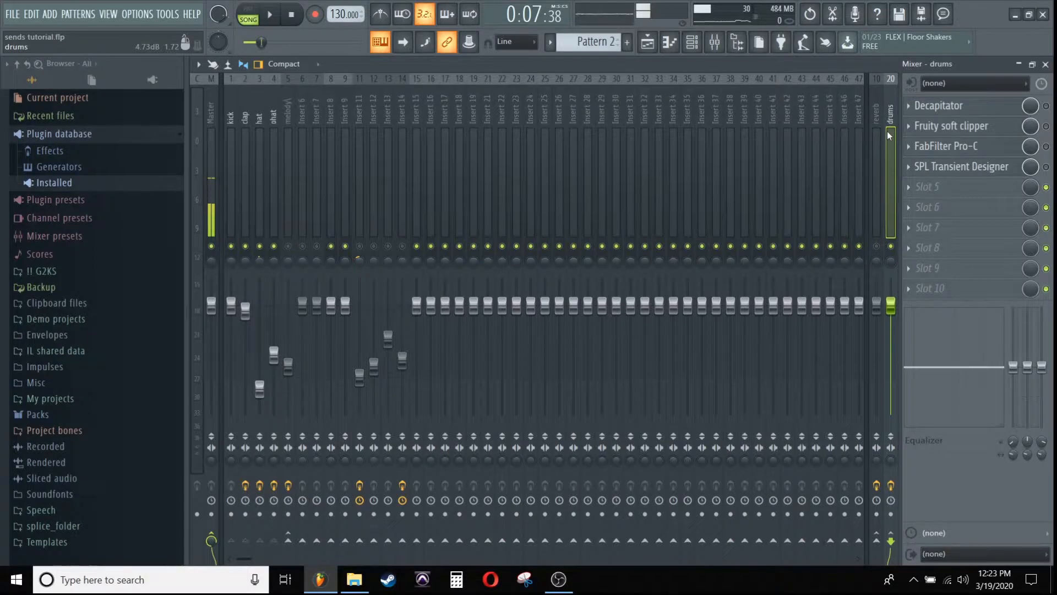
Review the individual drum element tracks, and lower the volume fader of the drums track.
left_click(265, 117)
left_click(227, 120)
left_click(245, 120)
left_click(275, 124)
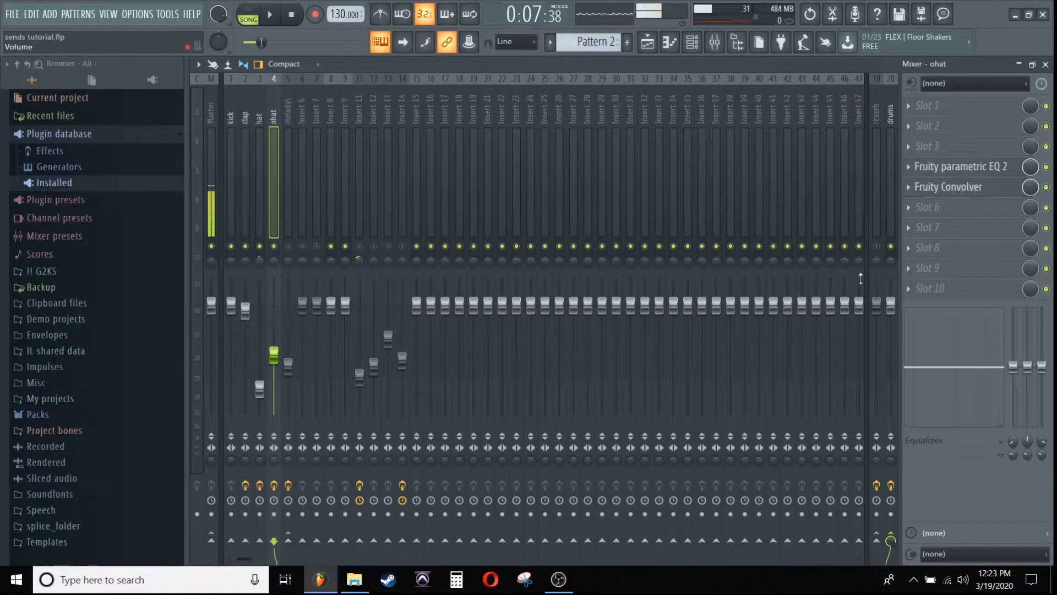
left_click(892, 173)
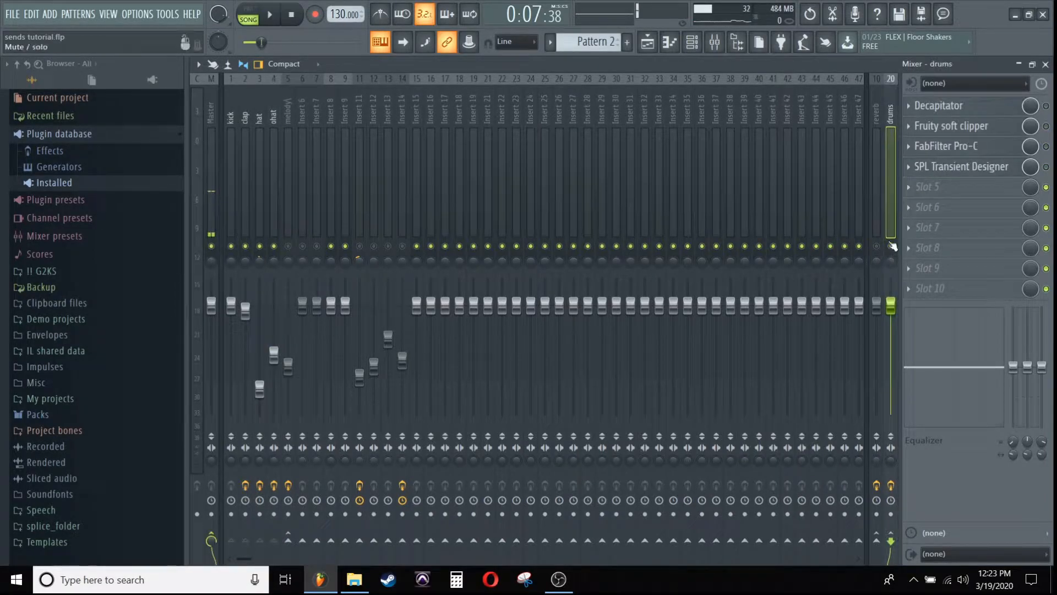
left_click_drag(891, 306, 891, 337)
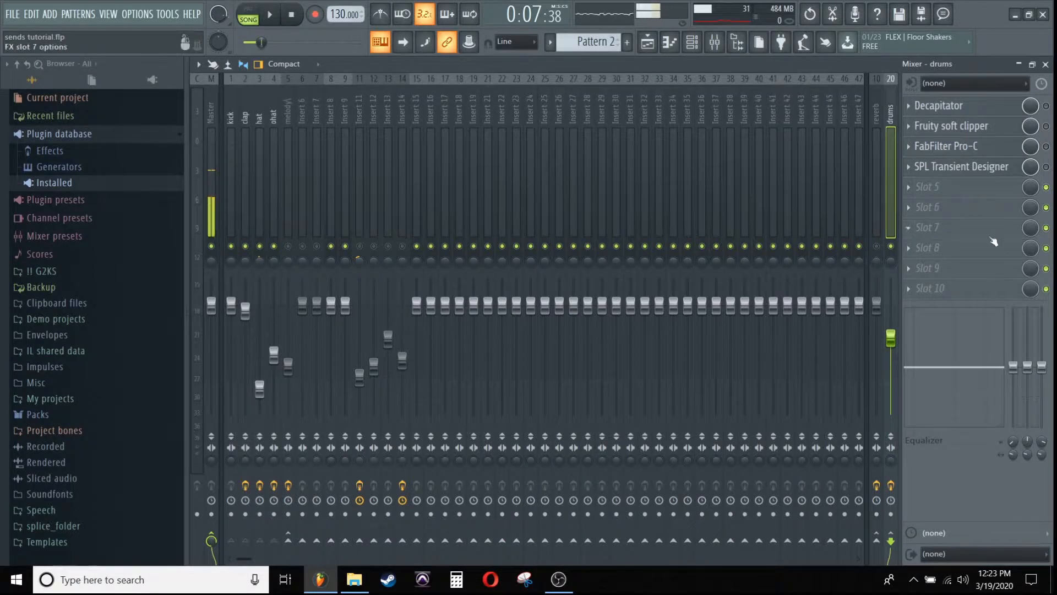
Switch the drums track's Decapitator on and off again, and play the song briefly to hear the drums with the effects bypassed.
left_click(1046, 106)
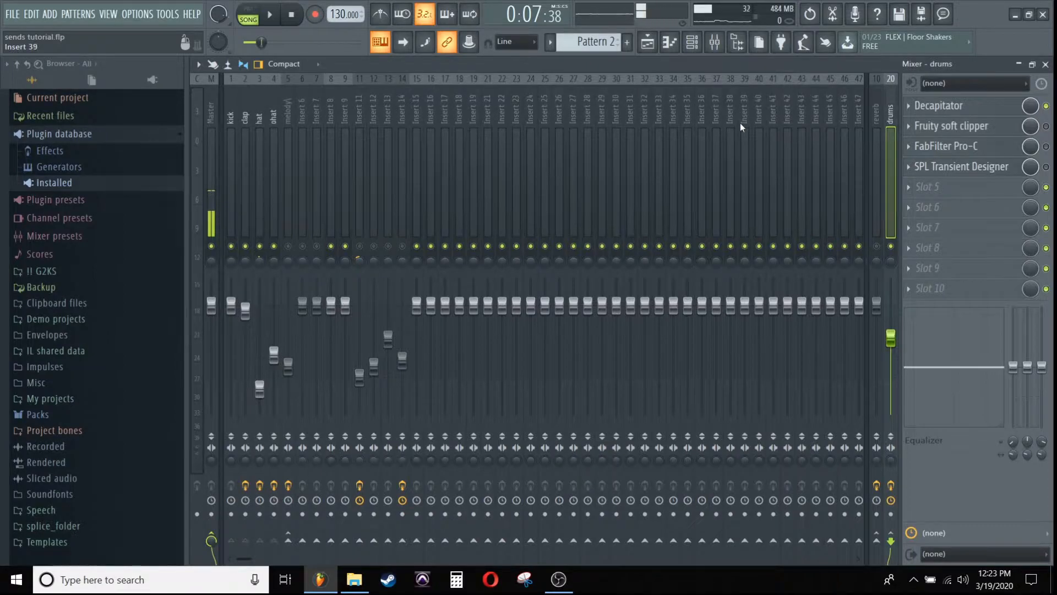
left_click(1046, 106)
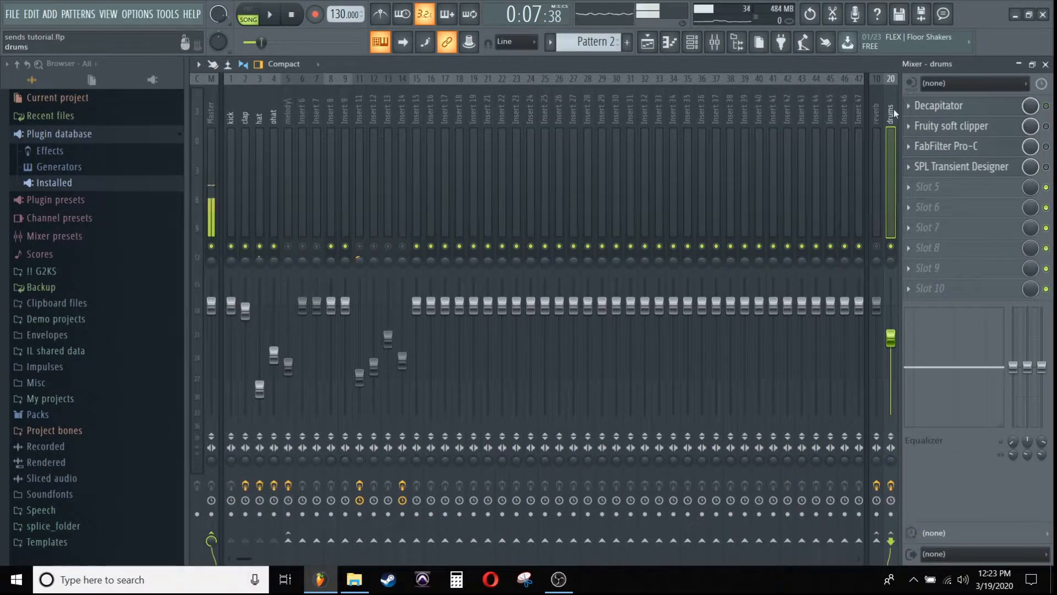
key("space")
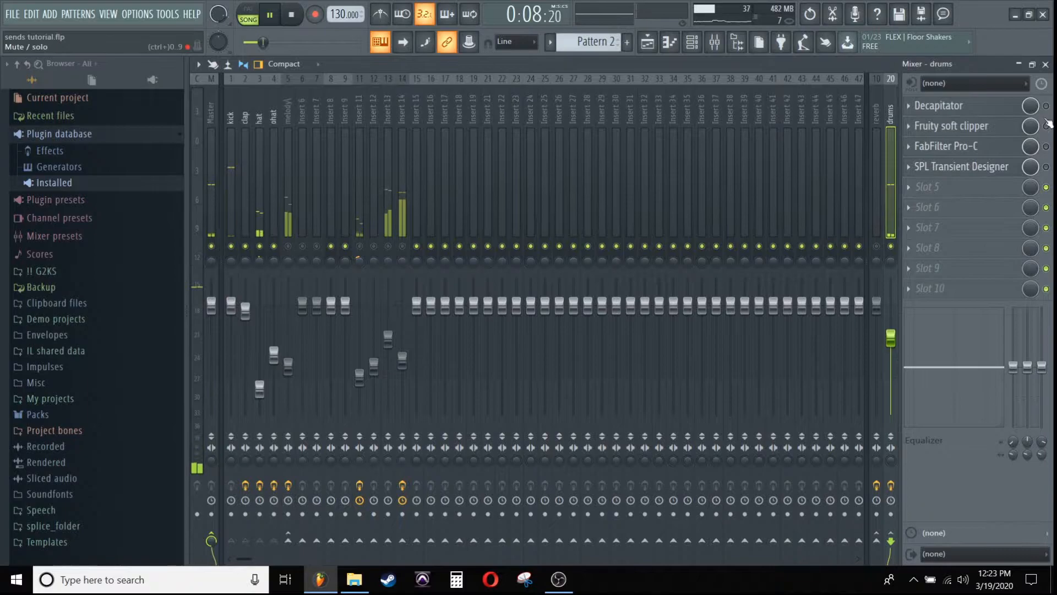
key("space")
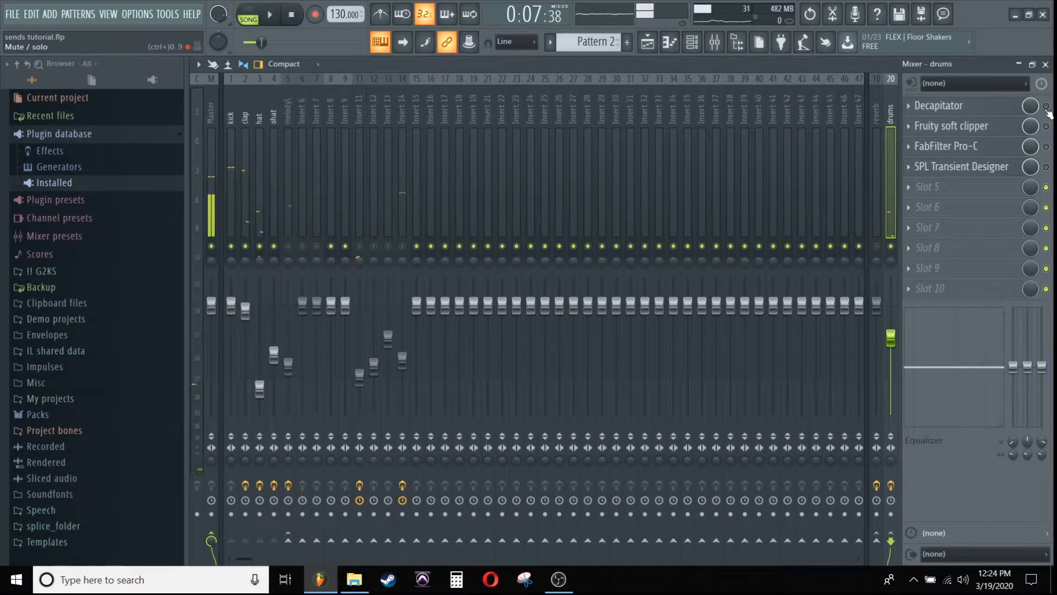
Play the drums with Decapitator and Fruity soft clipper switched on, toggling the soft clipper off and on to compare.
key("space")
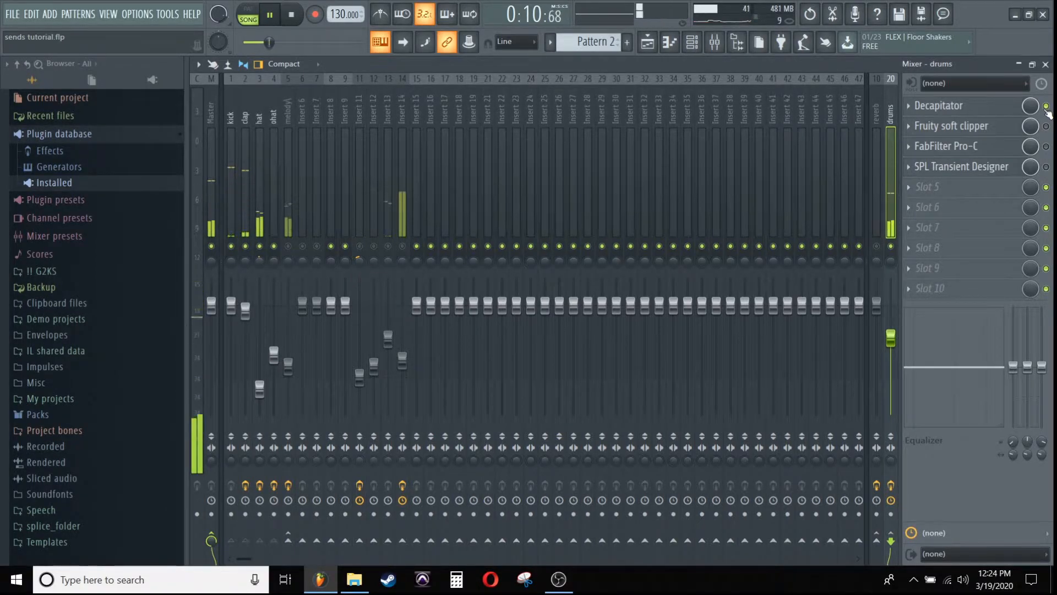
key("space")
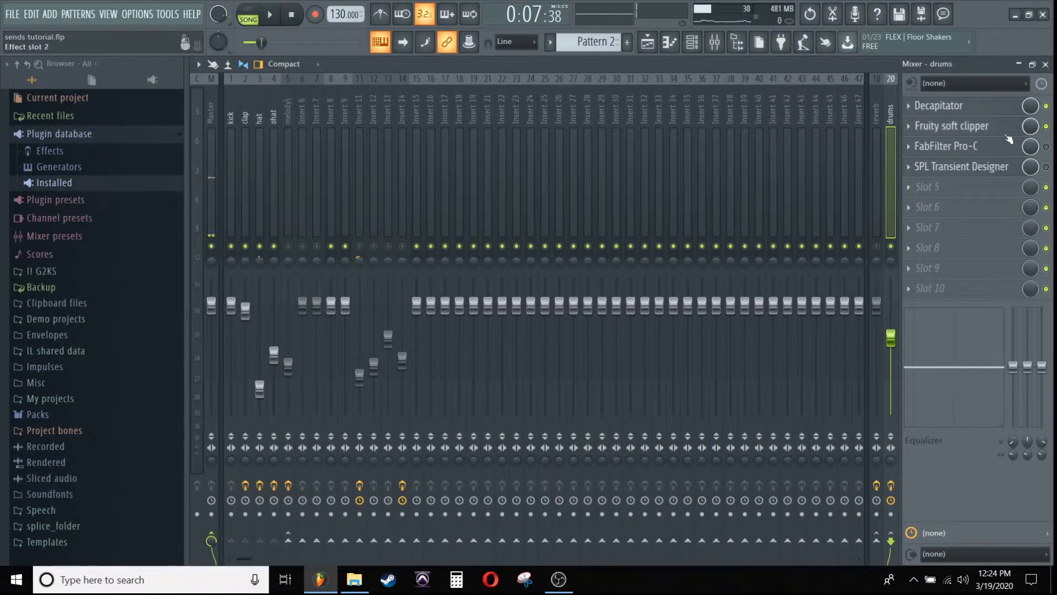
key("space")
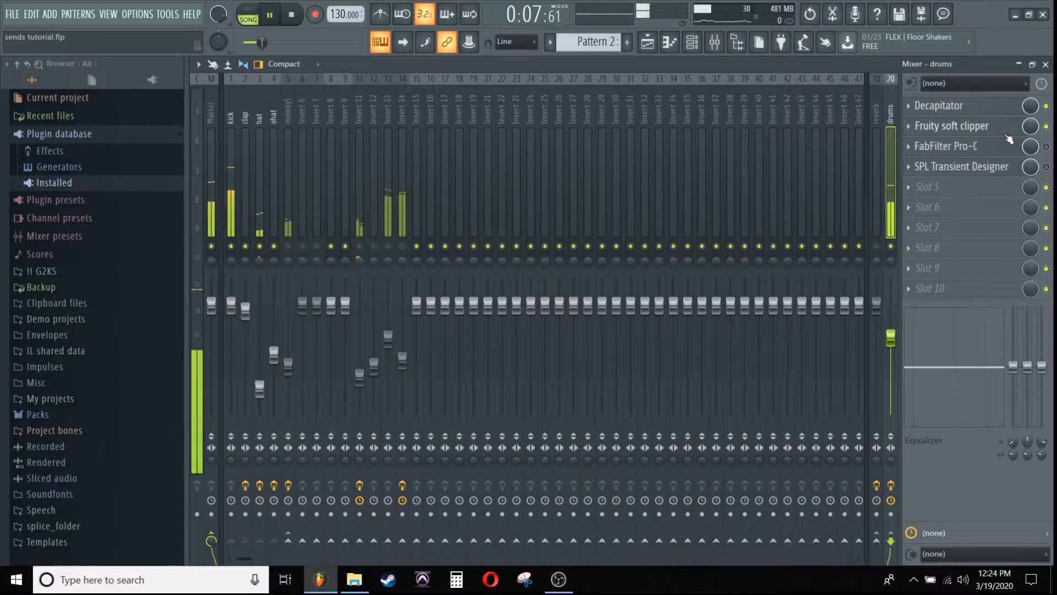
left_click(1047, 128)
left_click(1047, 127)
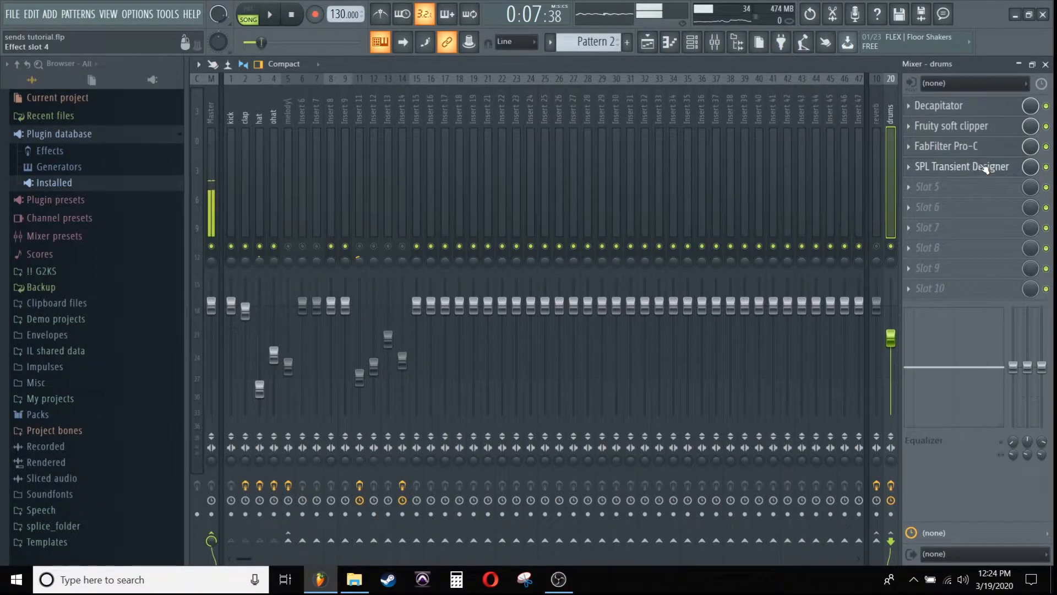
View the SPL Transient Designer settings on the drums track, and play the song through the complete drums effect chain.
left_click(984, 167)
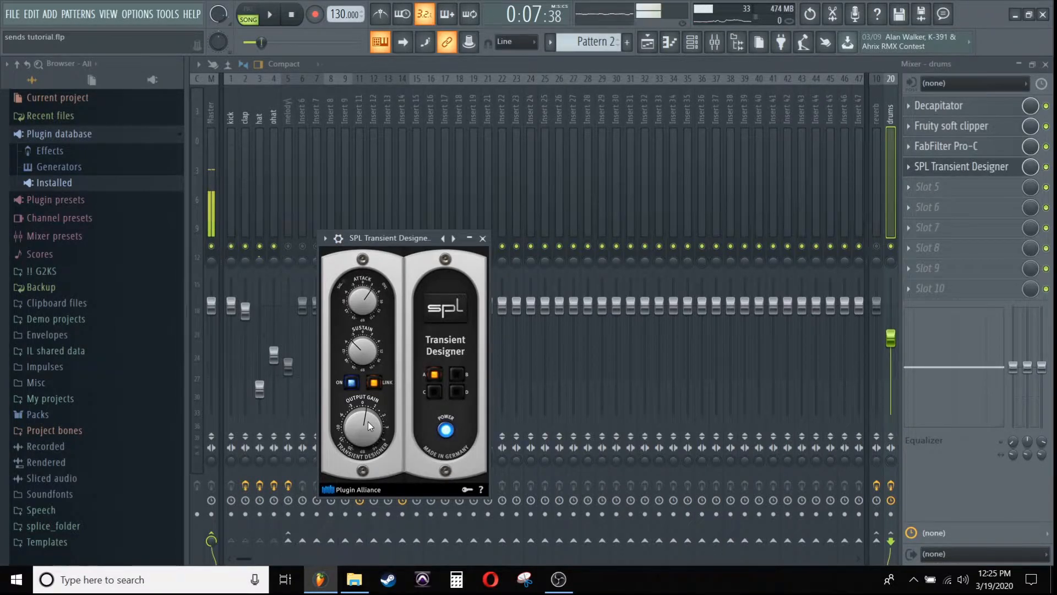
left_click(483, 237)
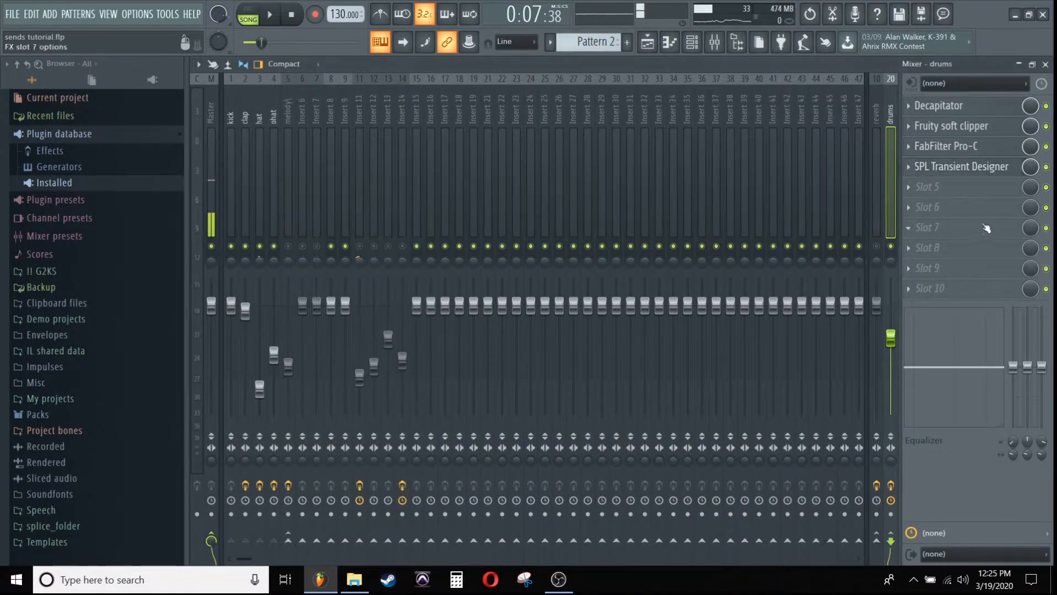
key("space")
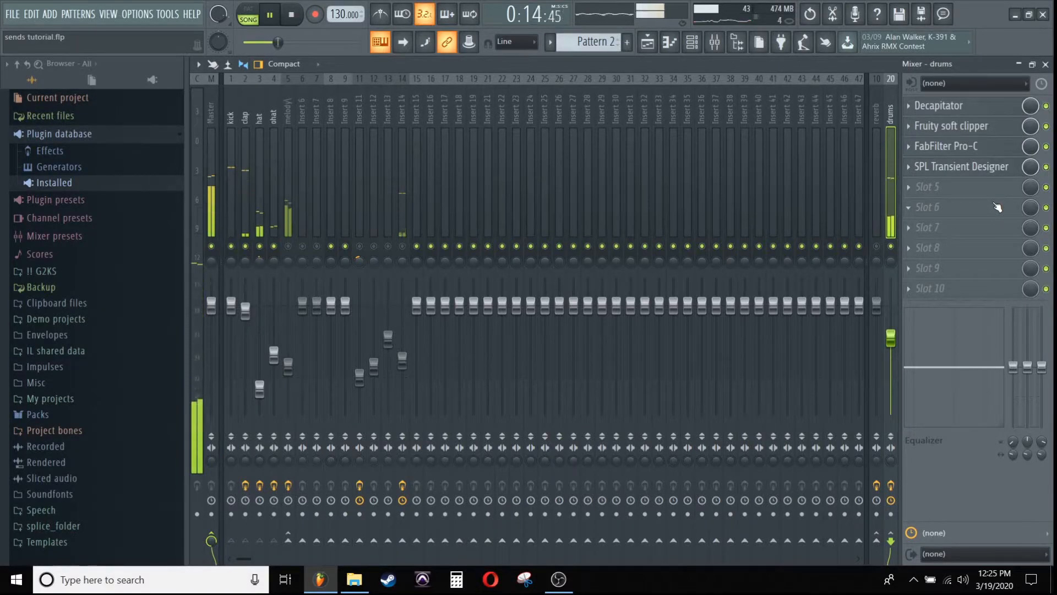
key("space")
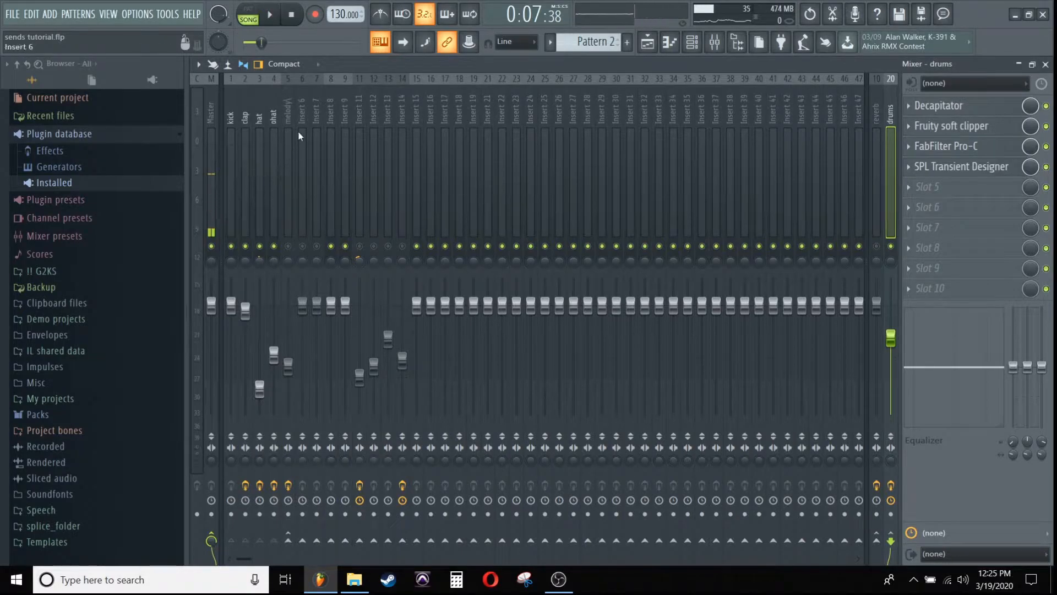
Unmute the melody track and play the song to hear it together with the drums.
left_click(873, 115)
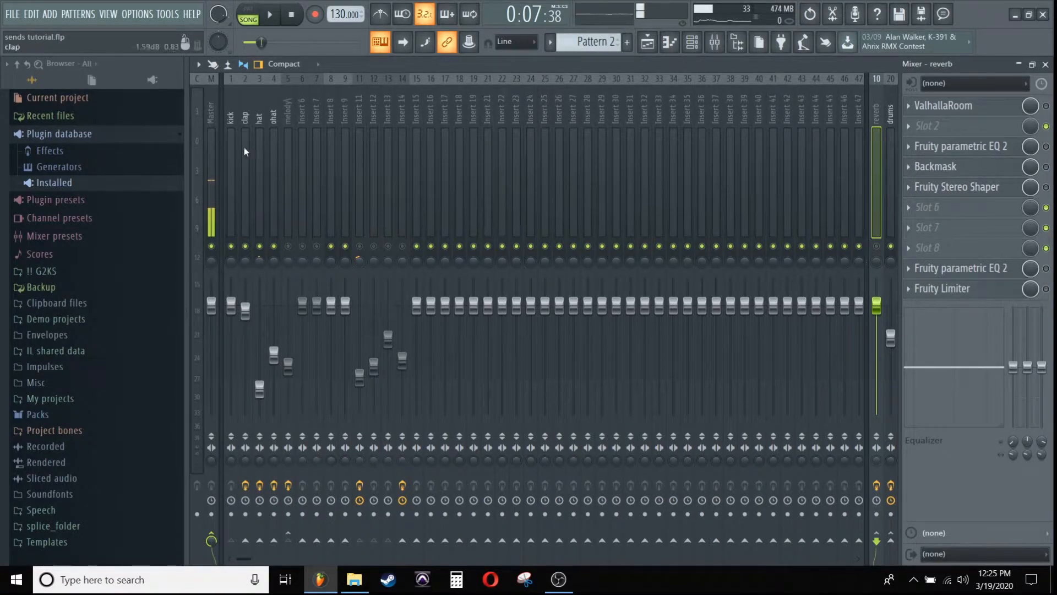
left_click(287, 122)
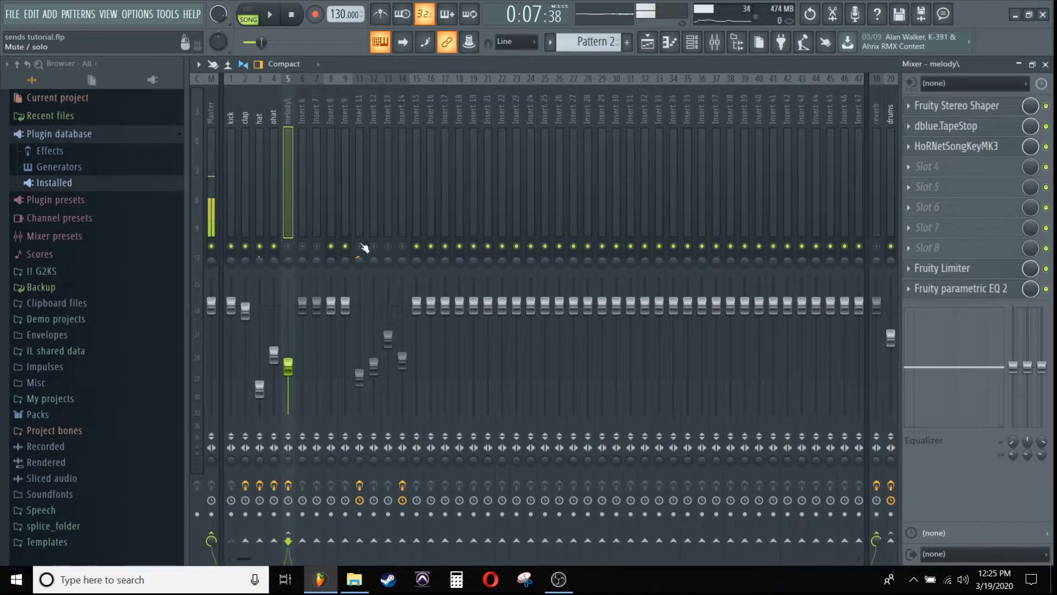
left_click(288, 247)
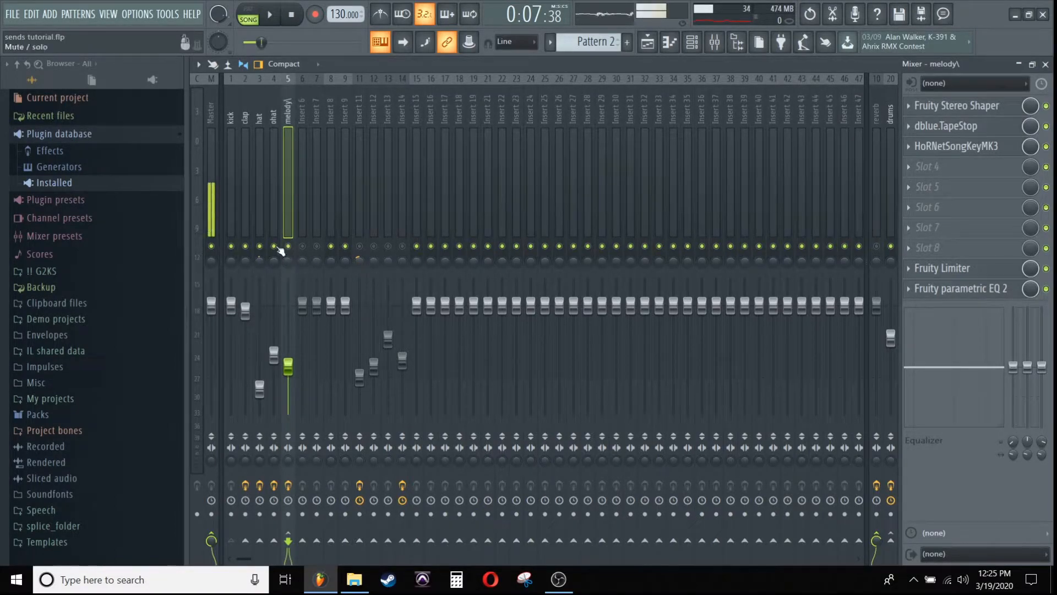
key("space")
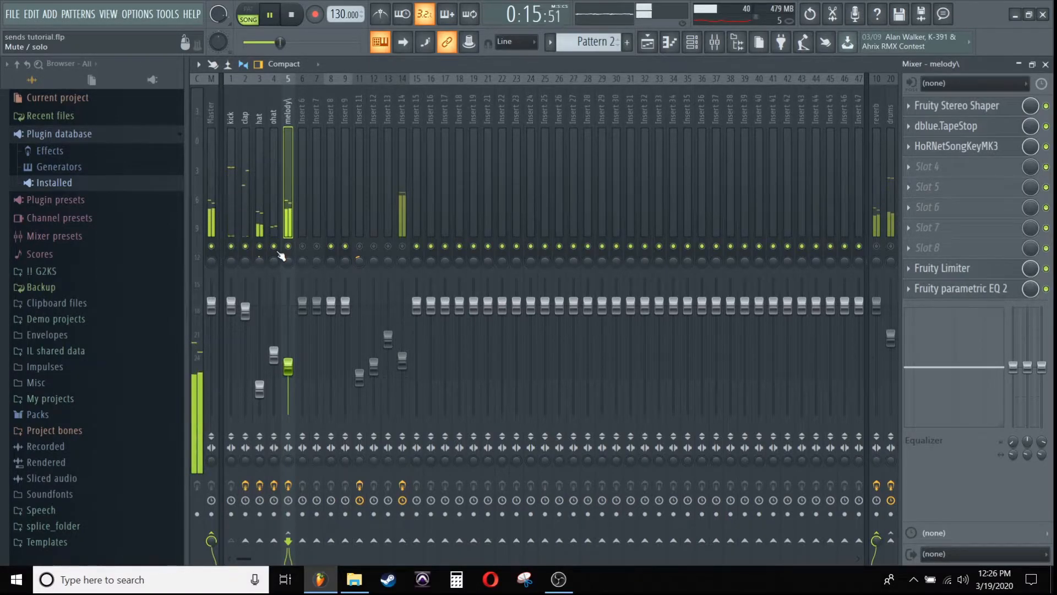
key("space")
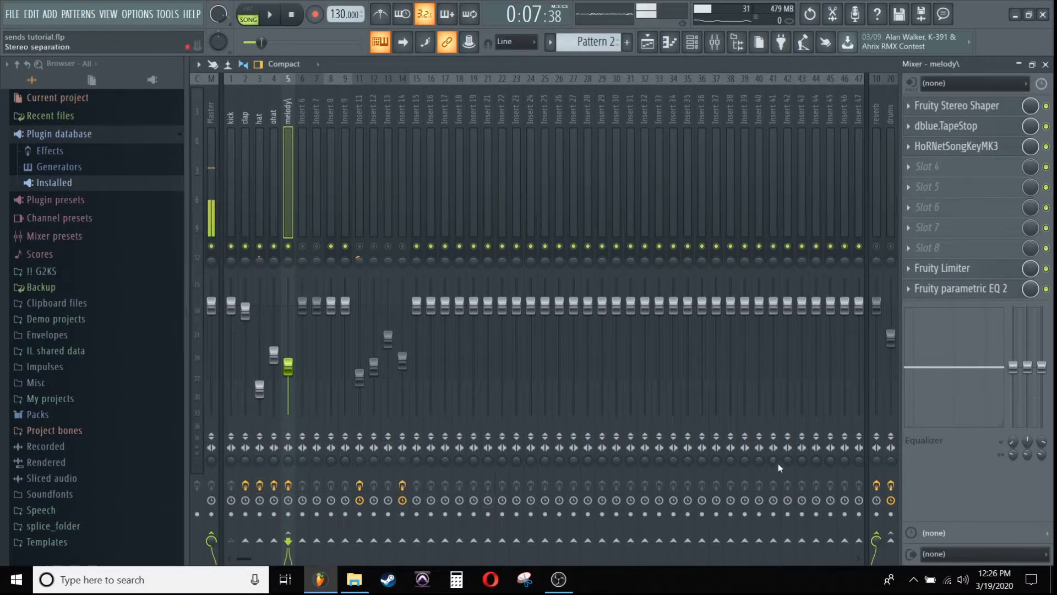
Check the melody track's send to the reverb track, and set the sidechain input of the reverb track's Fruity Limiter to kick.
left_click(882, 534)
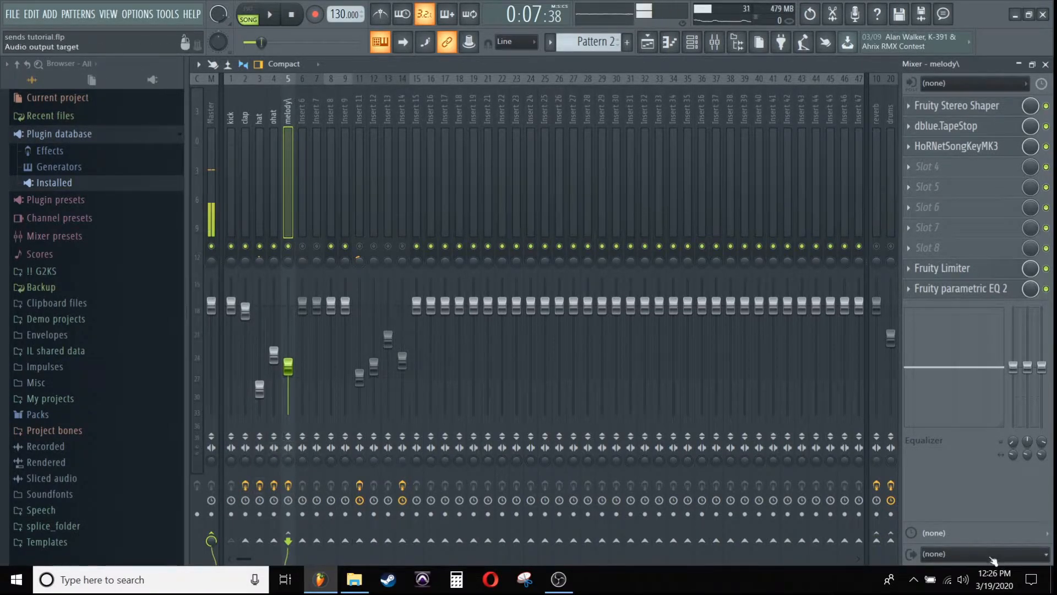
left_click(876, 541)
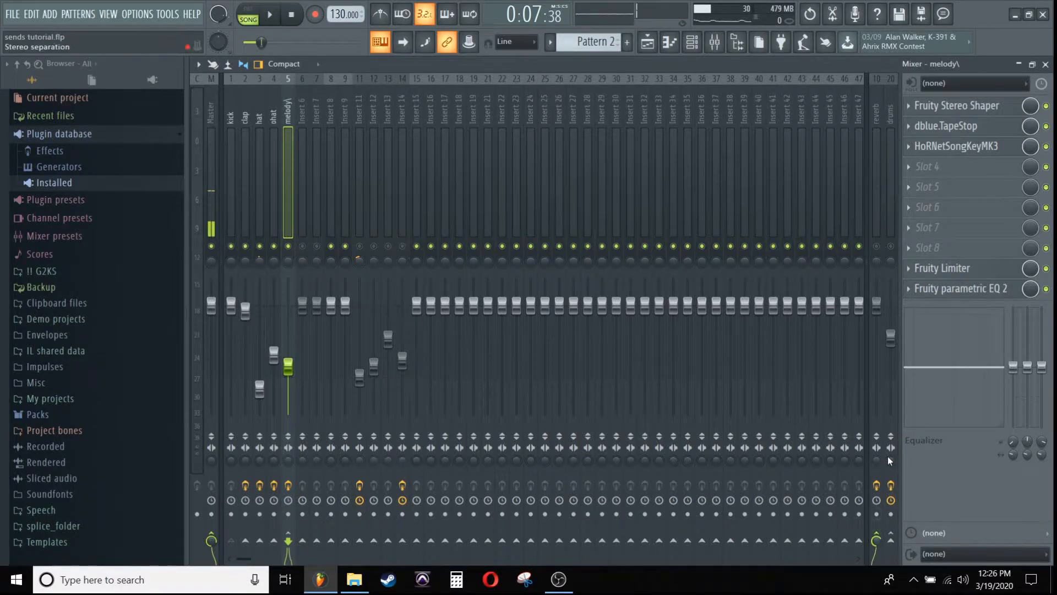
left_click(874, 133)
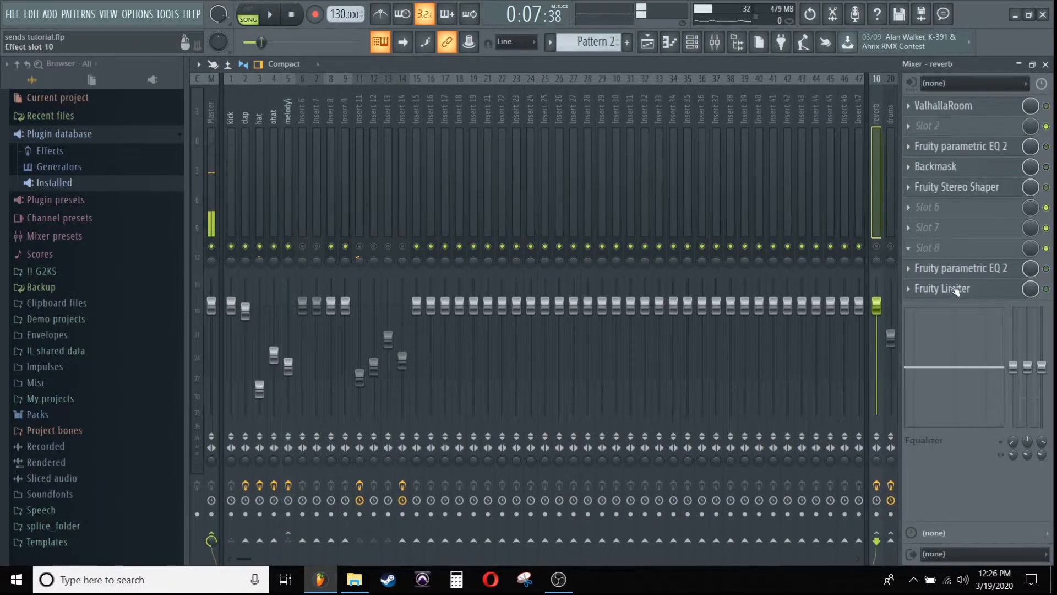
left_click(955, 285)
left_click(570, 439)
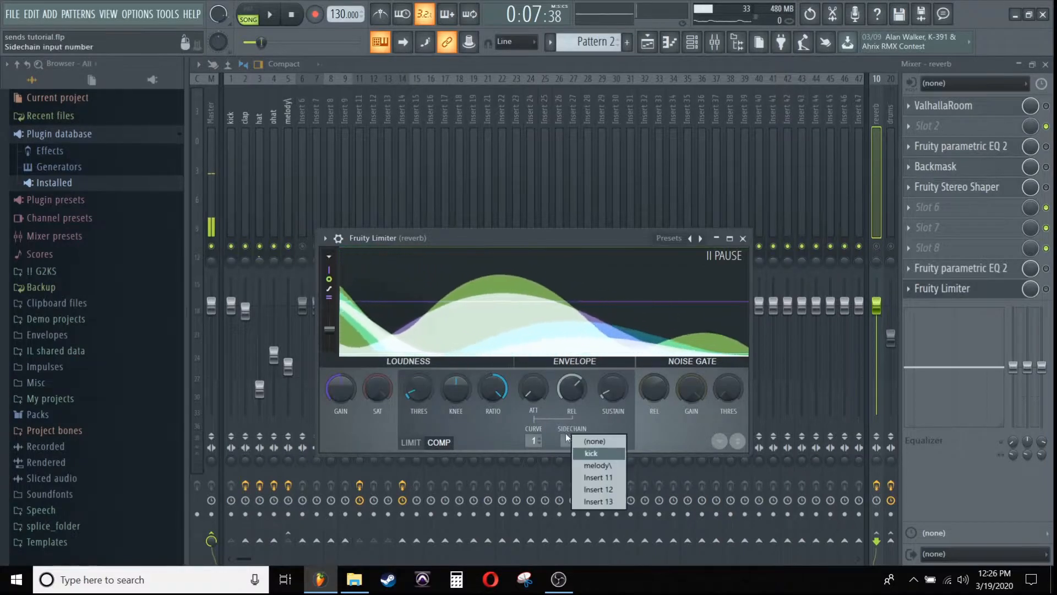
left_click(591, 453)
left_click(742, 238)
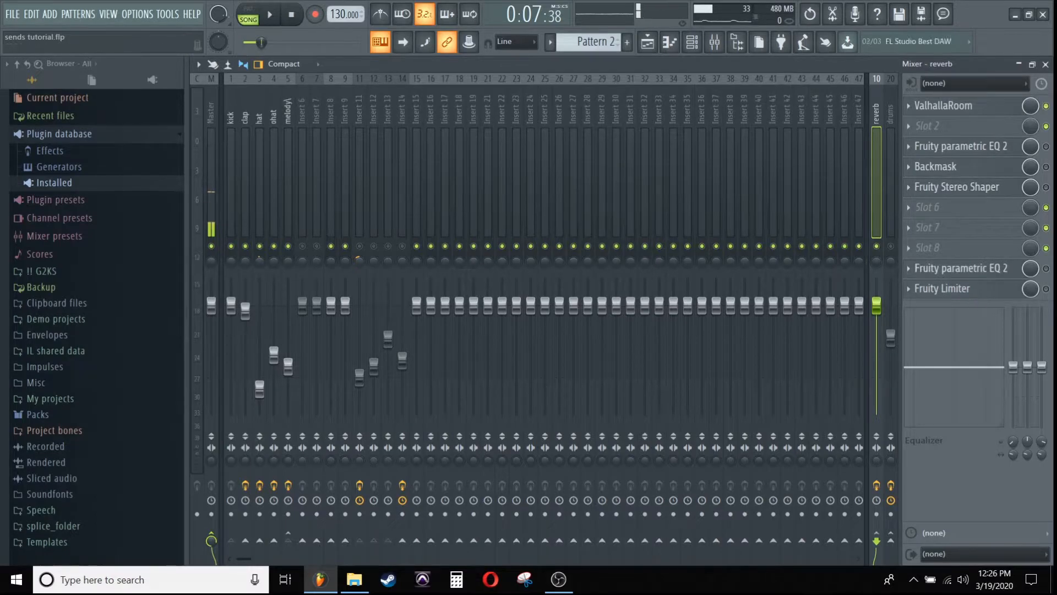
Play the song with the reverb track active, and mute the kick track before playing it again.
key("space")
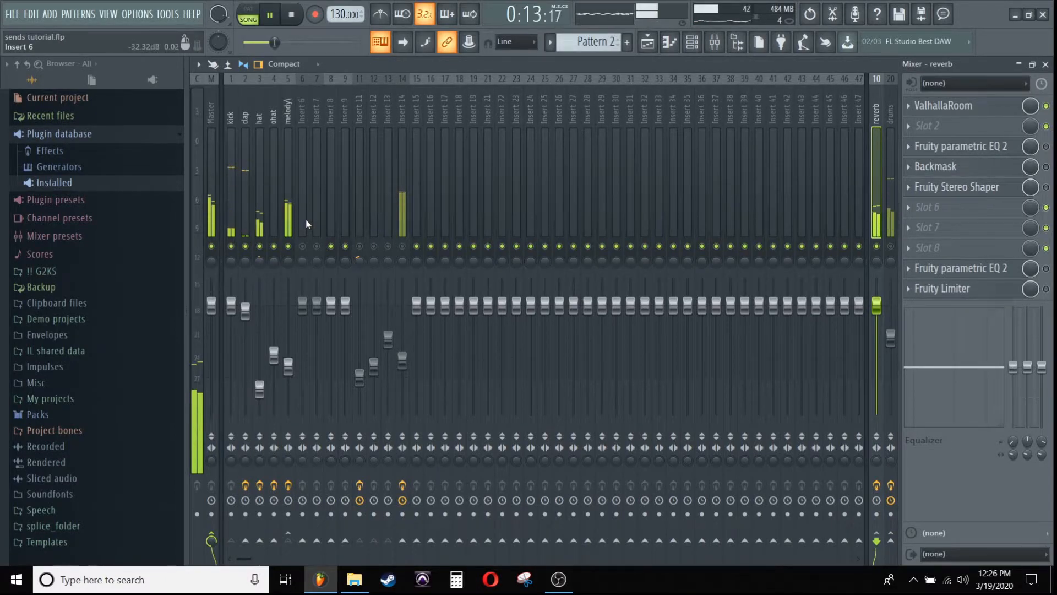
key("space")
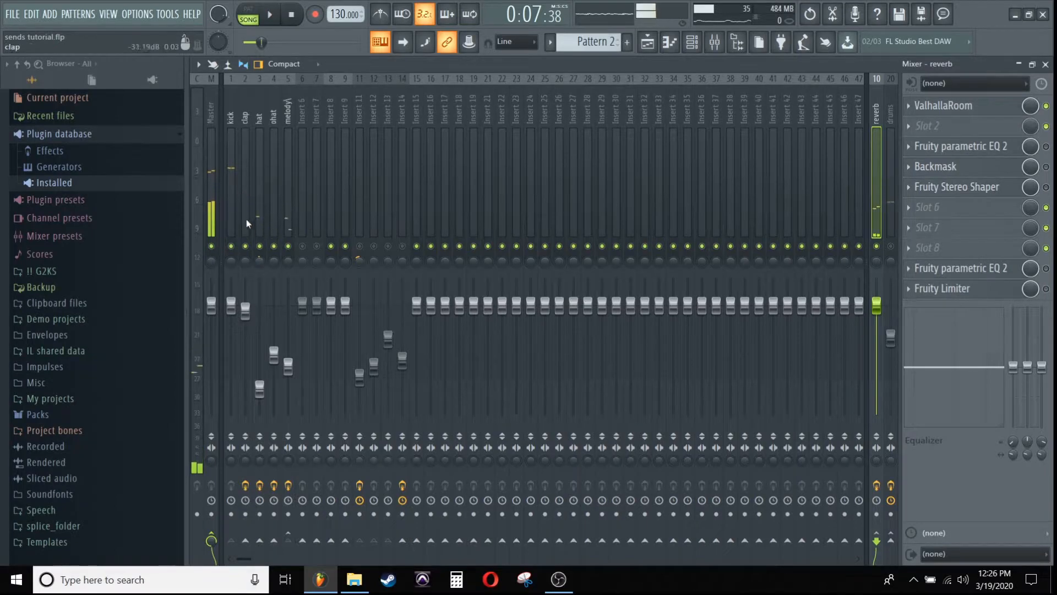
left_click(231, 247)
key("space")
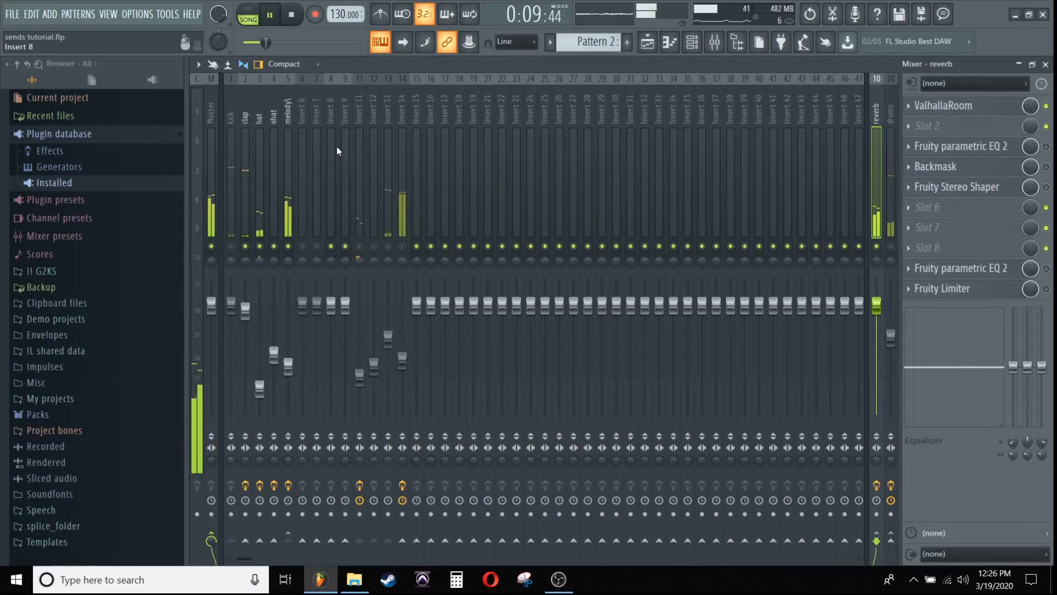
Rename mixer track 14 as 808 during playback, and stop the song.
double_click(400, 94)
type("808")
key("Return")
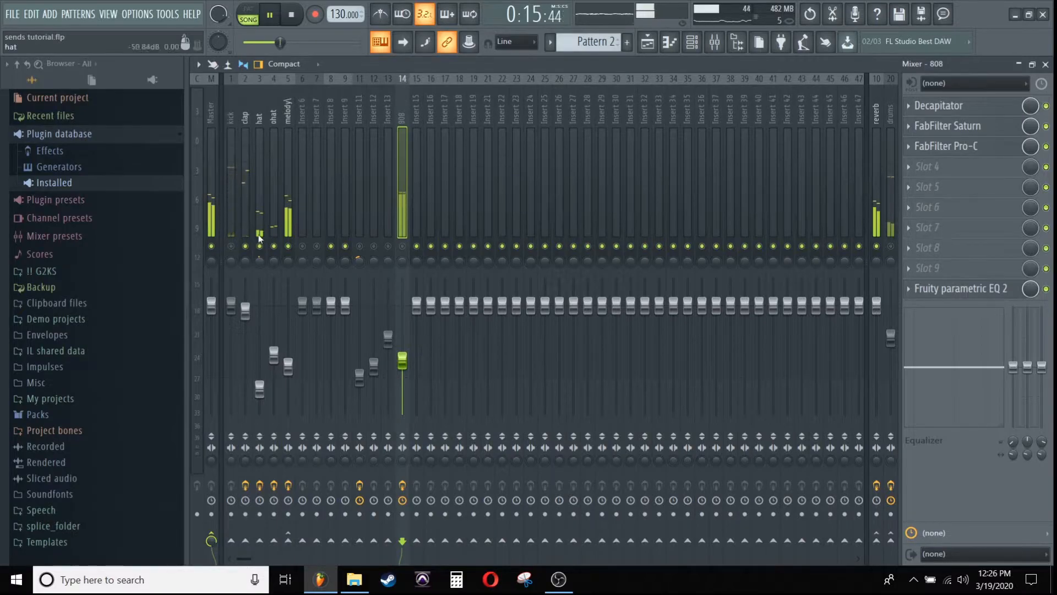
key("space")
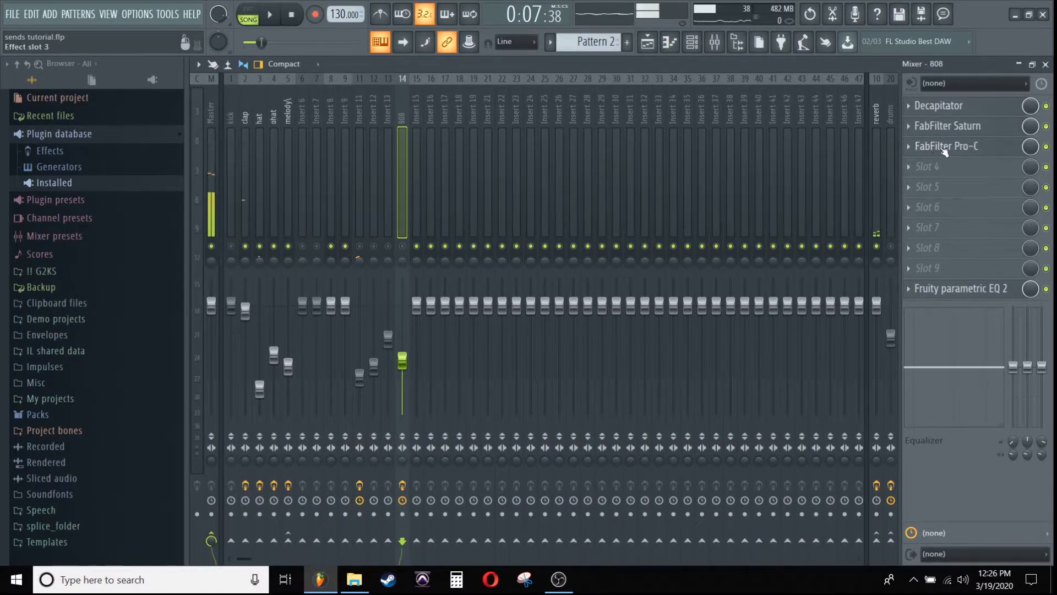
Switch on the Fruity parametric EQ 2 in slot 3 of the reverb track, view its curve, and play the song through it.
left_click(878, 120)
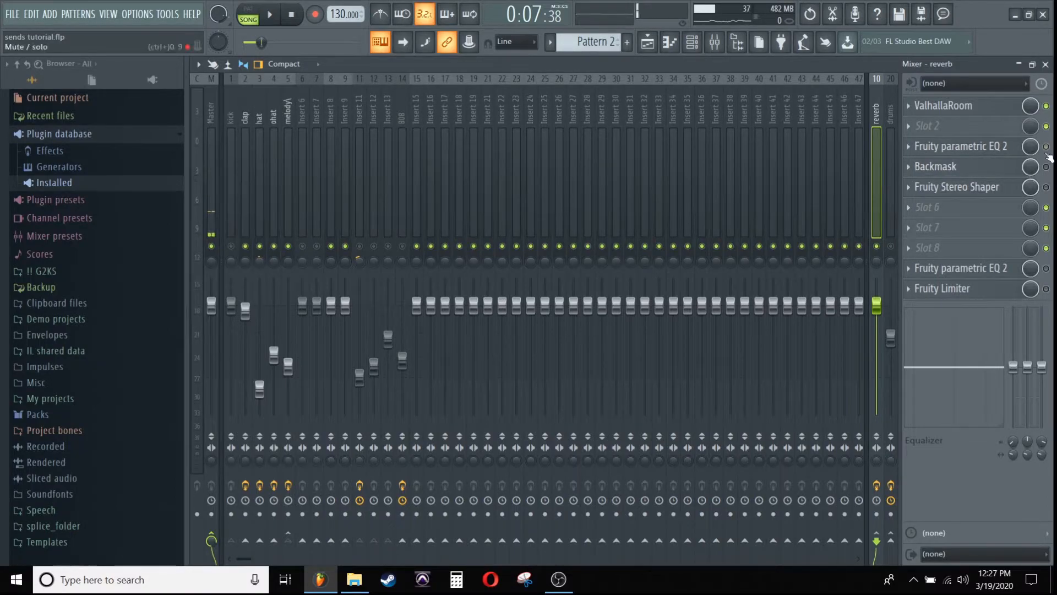
left_click(994, 146)
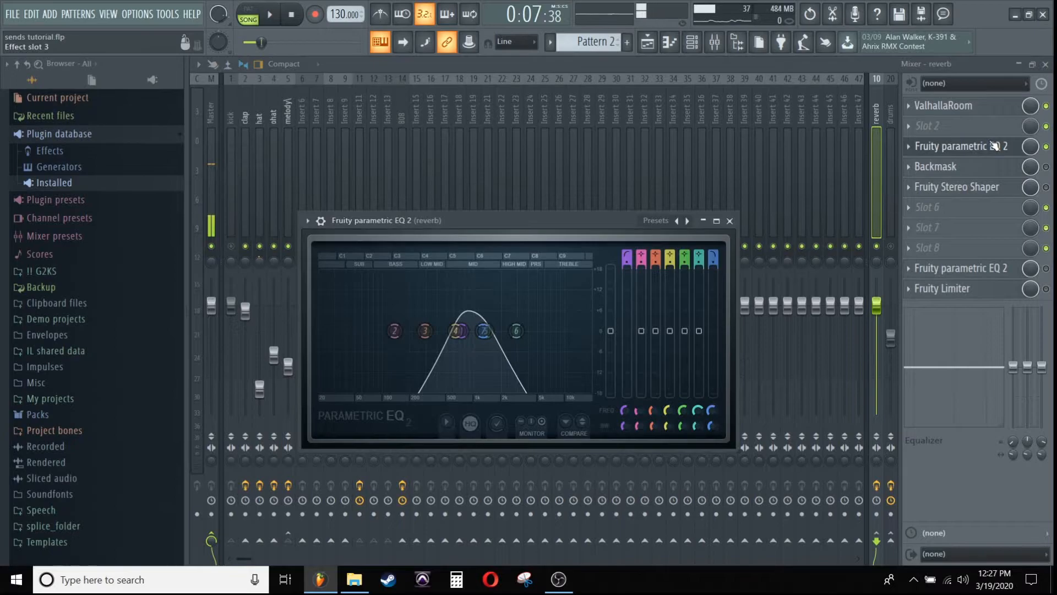
left_click(995, 146)
key("space")
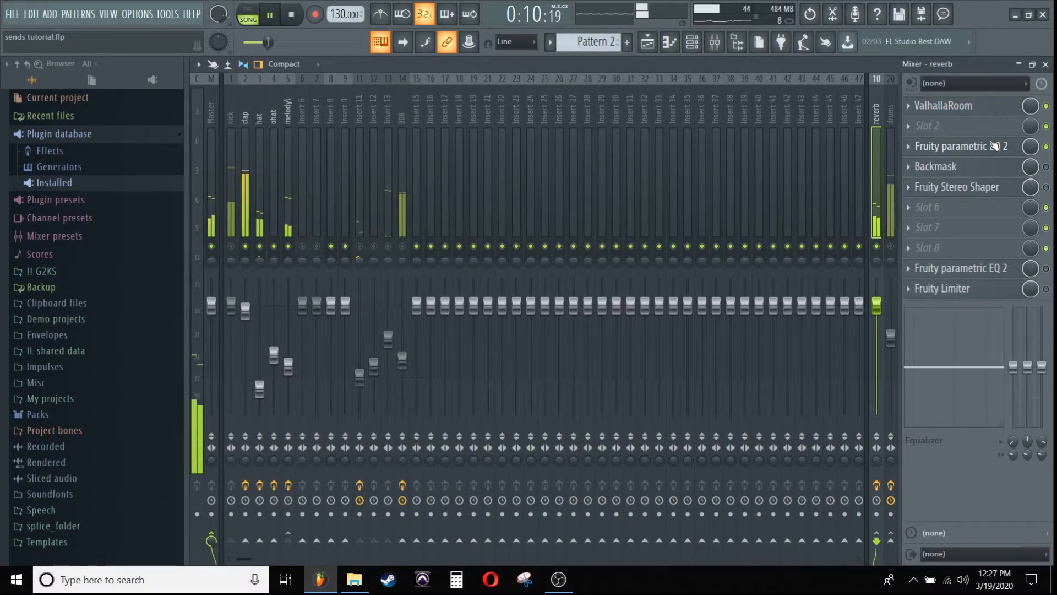
key("space")
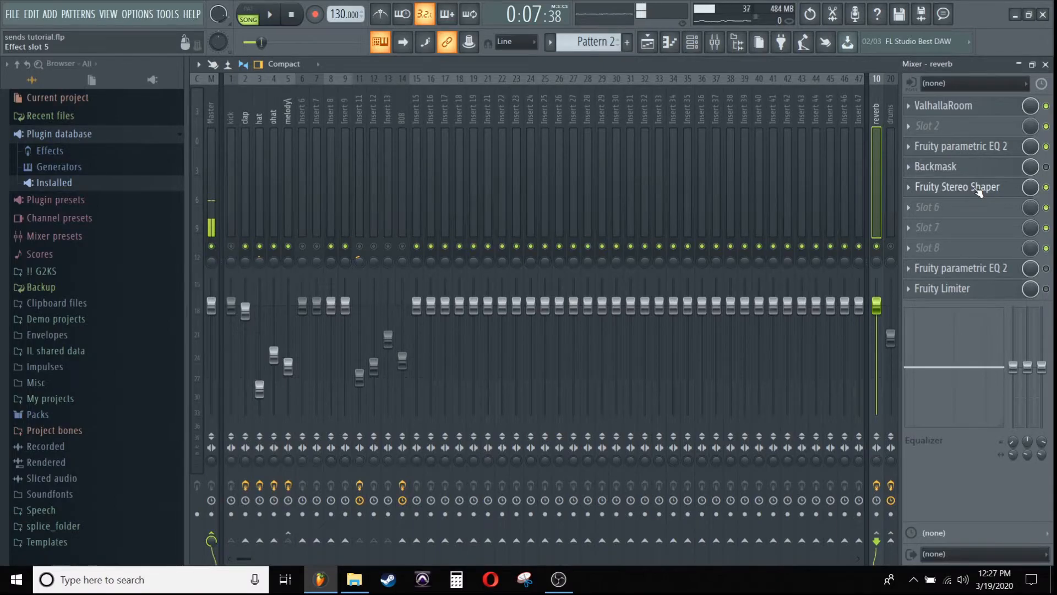
Play the song with the reverb track's Fruity Stereo Shaper switched on, and view the Backmask plugin on the same track.
key("space")
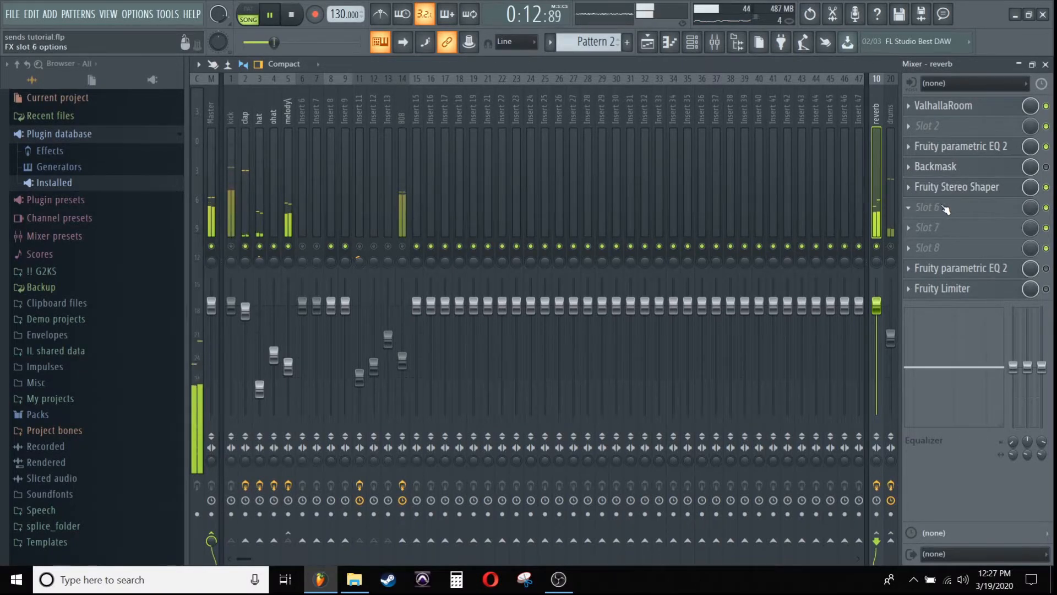
key("space")
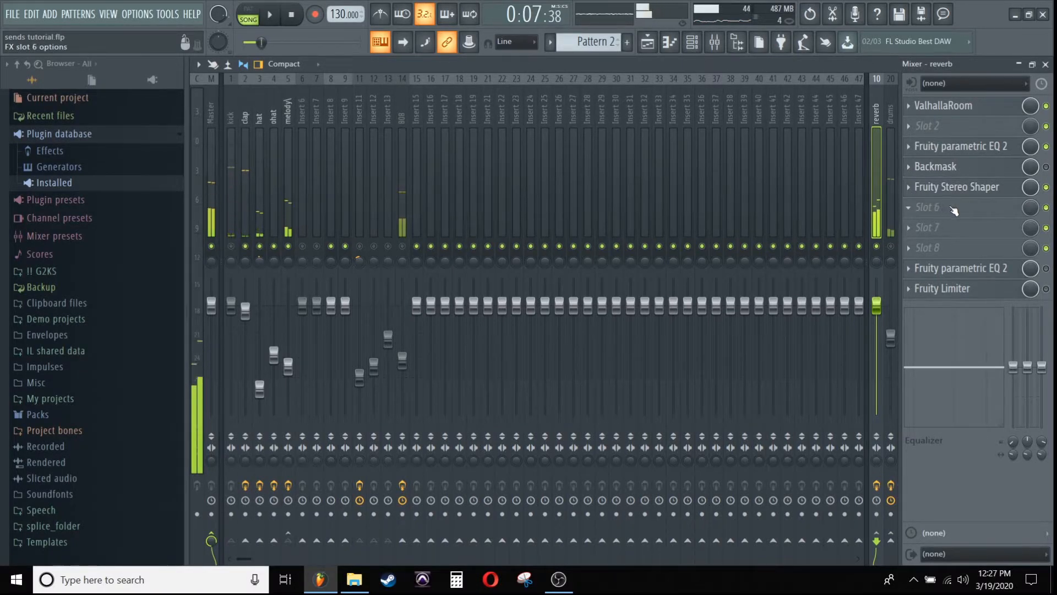
left_click(978, 167)
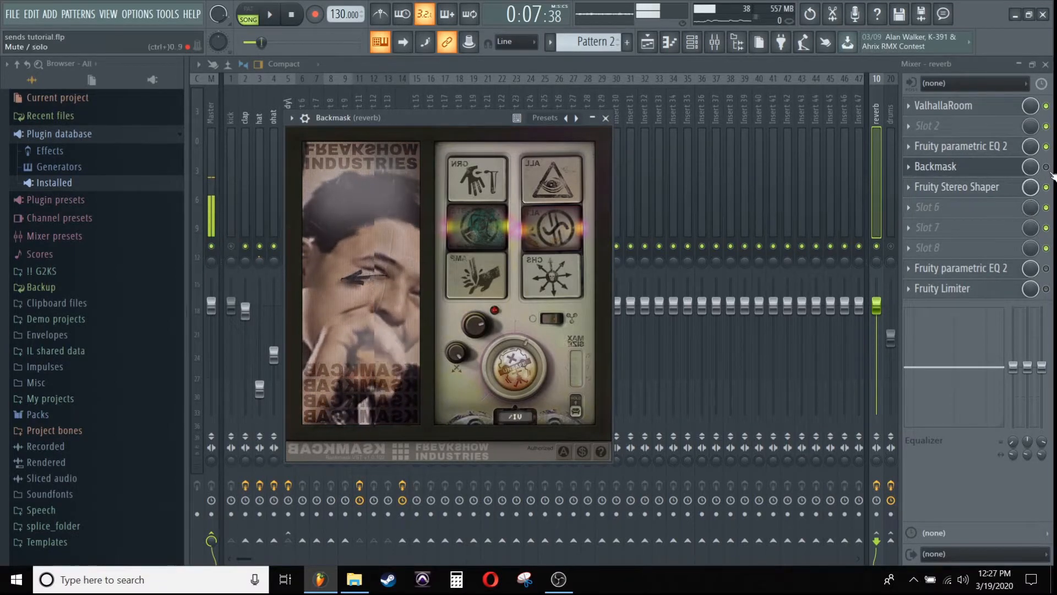
left_click(606, 118)
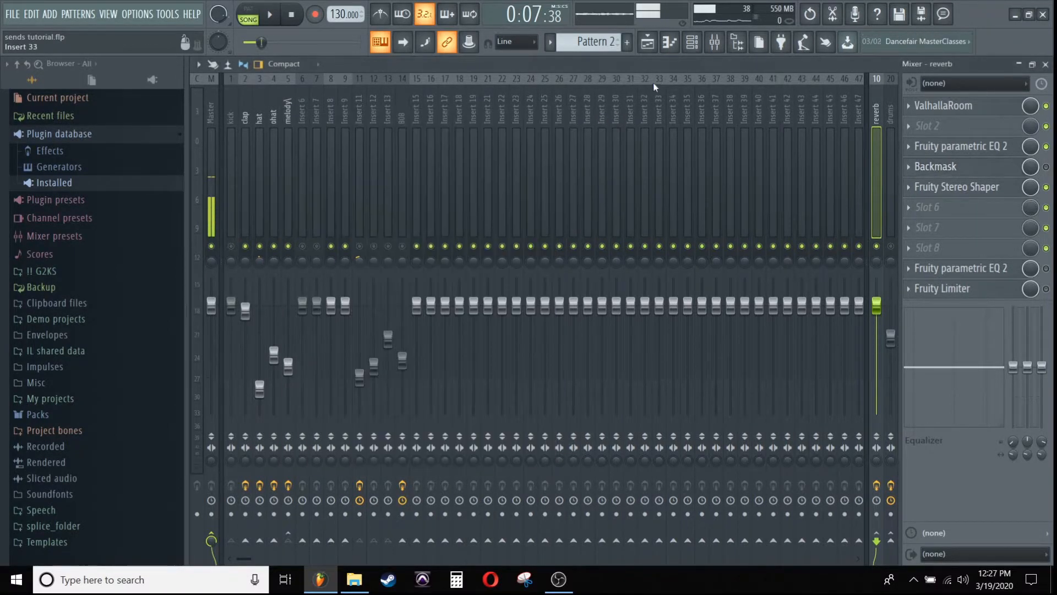
Show the channel rack and look through the !! 3. Tantu's Finest Vol. 1 folder inside the !! G2KS sample folder.
left_click(692, 42)
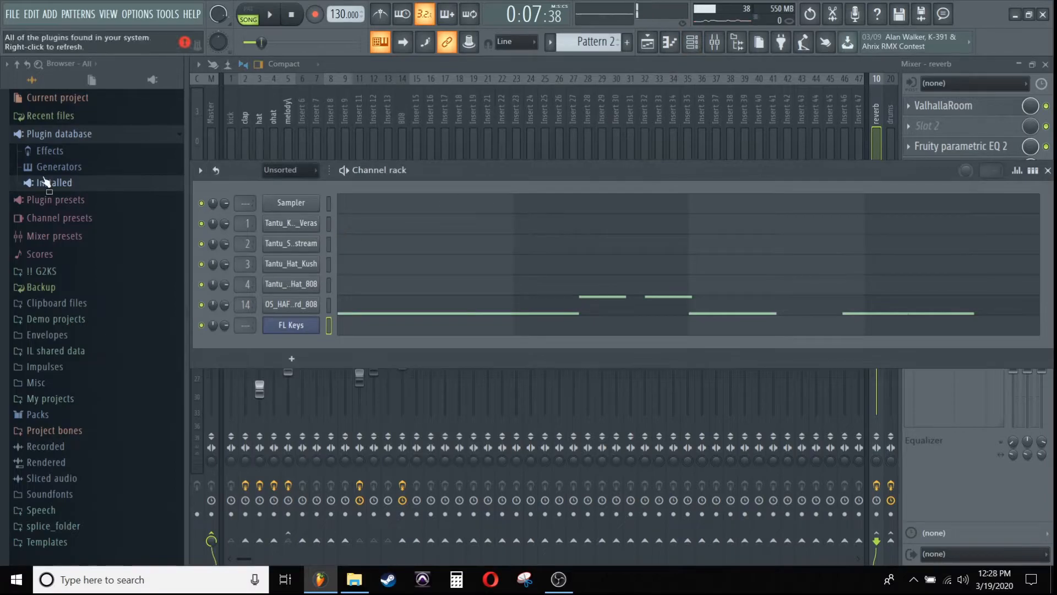
left_click(55, 134)
left_click(55, 223)
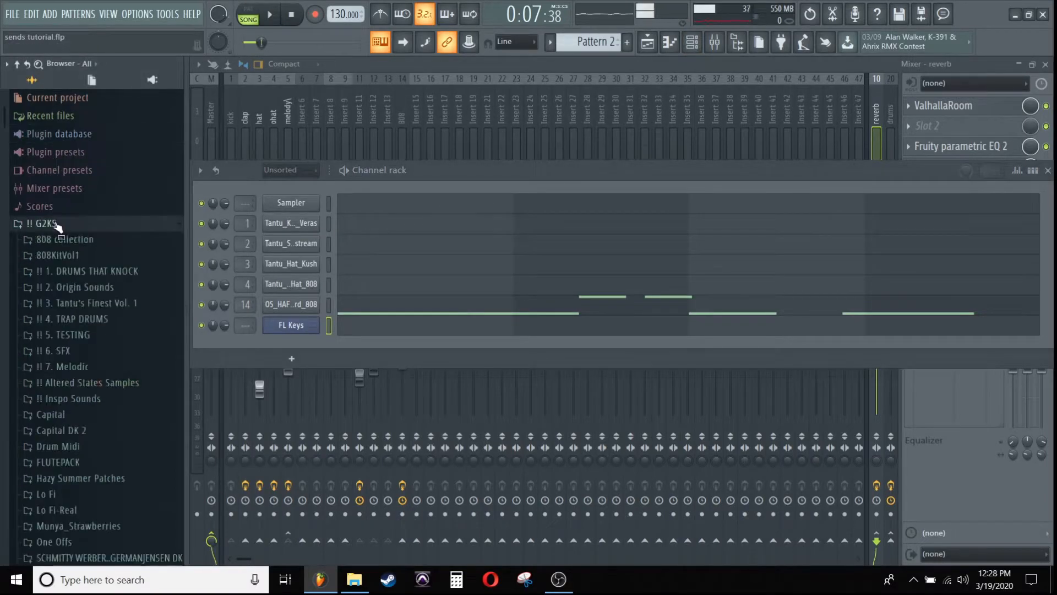
left_click(99, 304)
scroll(99, 308, "down", 3)
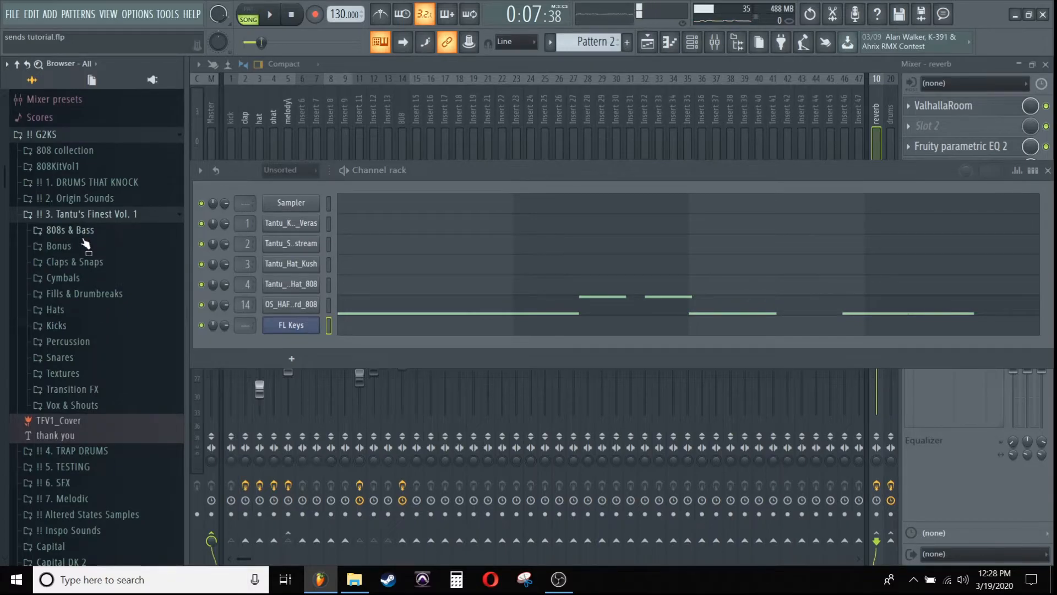
left_click(93, 214)
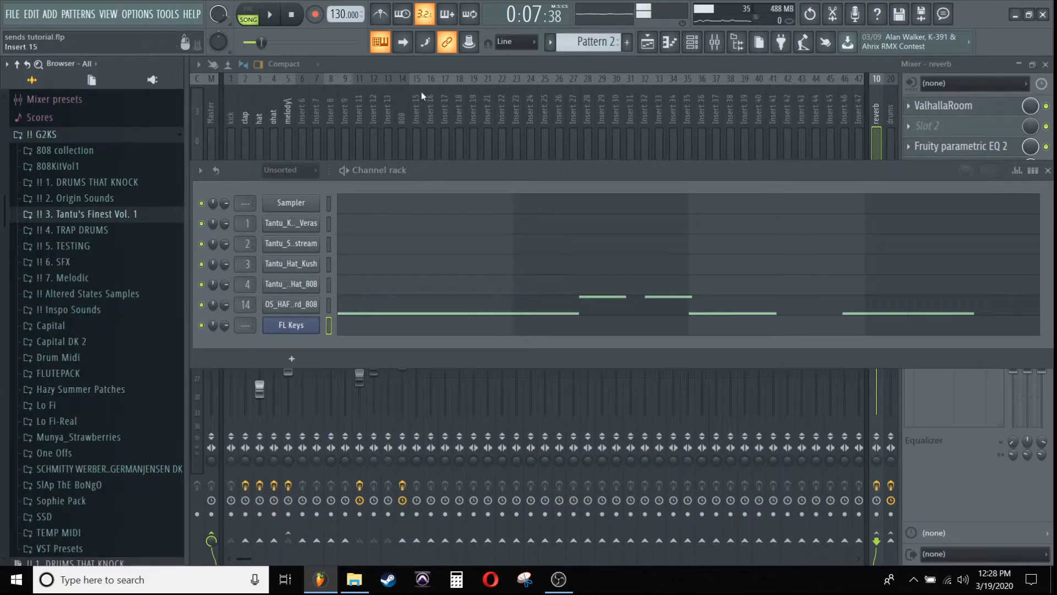
Hide the channel rack and play the song through the reverb track's active effects, stopping playback again.
left_click(427, 70)
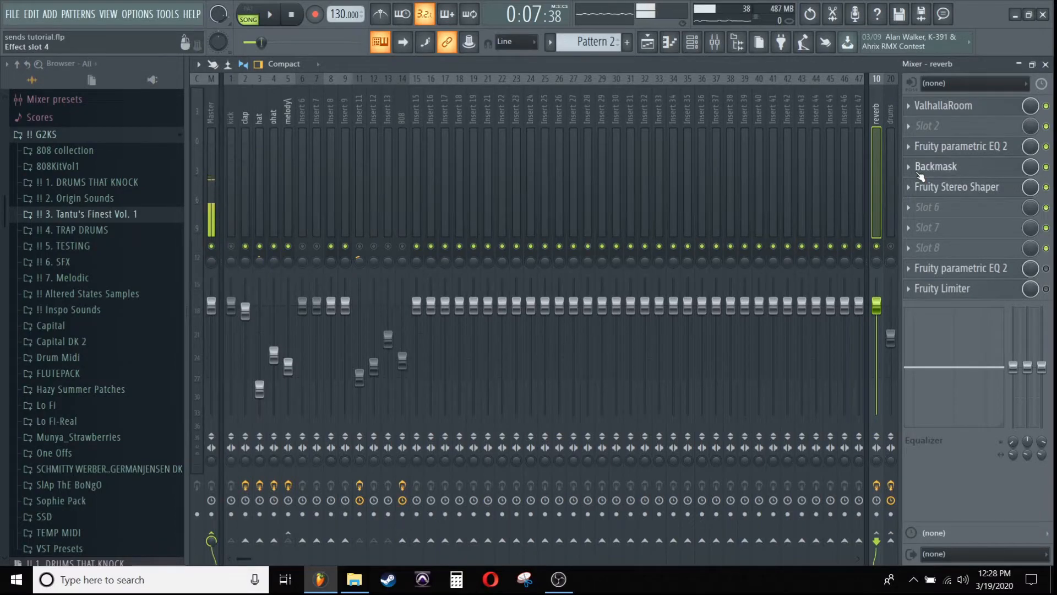
key("space")
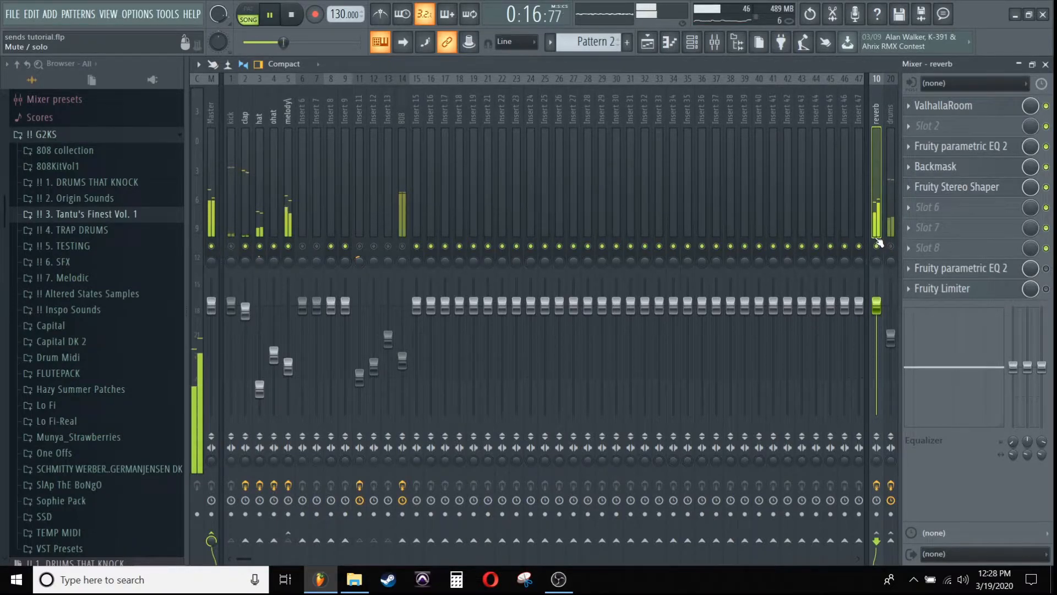
key("space")
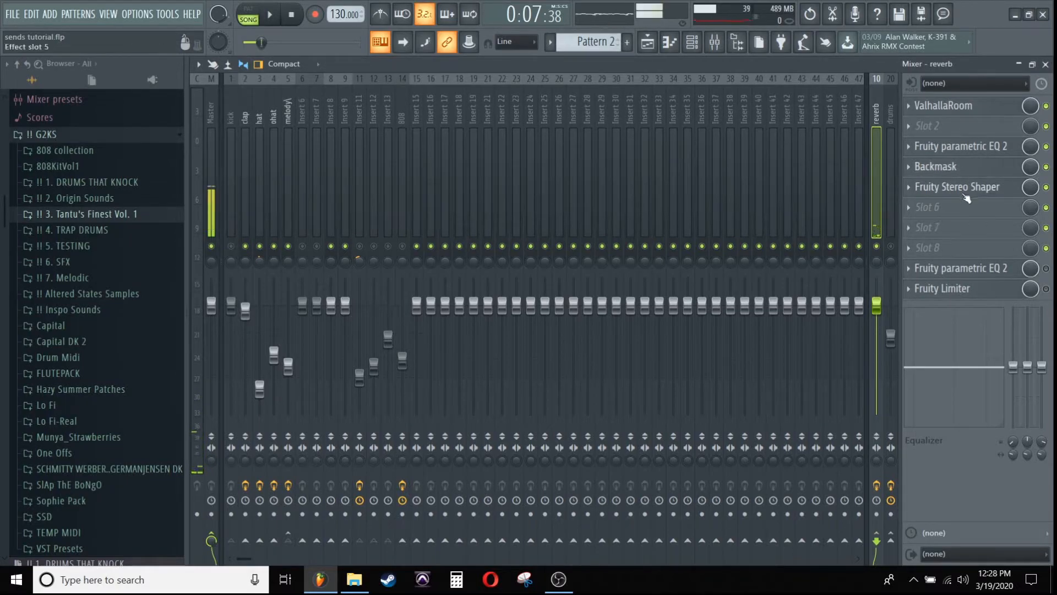
Switch on the Fruity parametric EQ 2 in slot 9 of the reverb track and play the song with its curve shown.
left_click(951, 275)
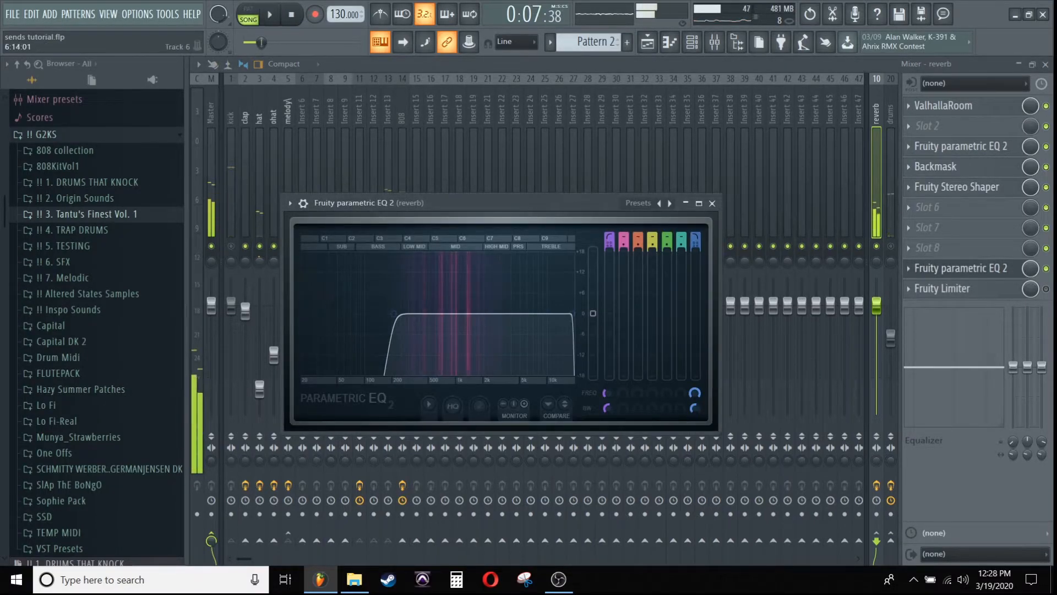
key("space")
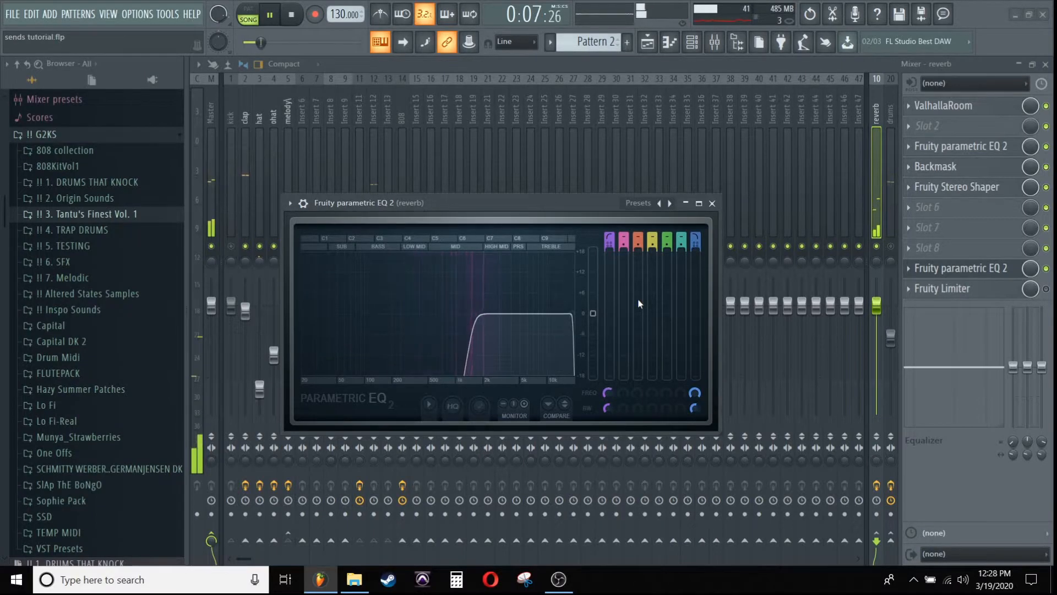
key("space")
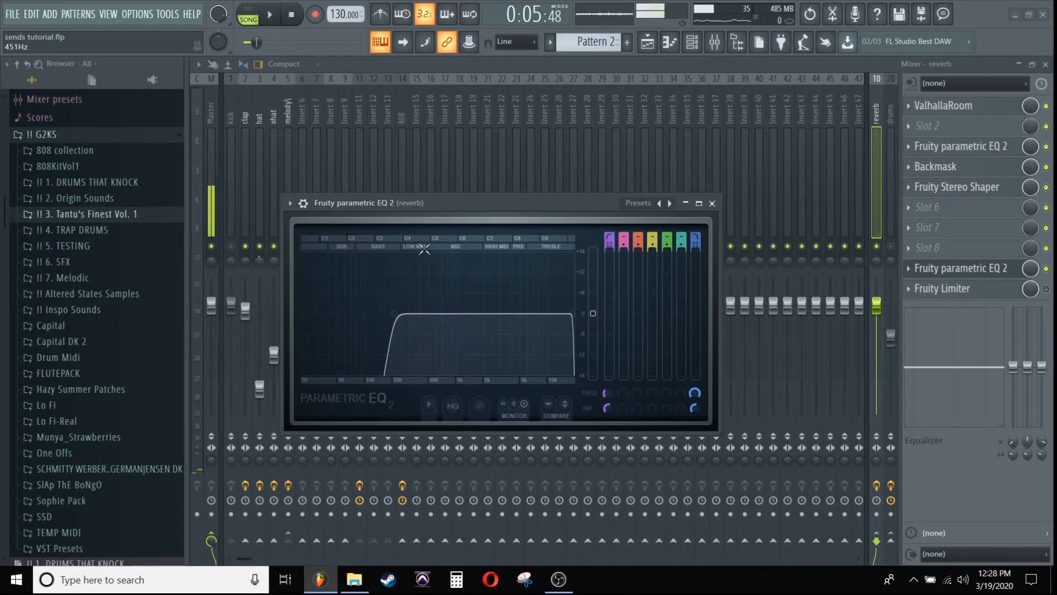
Unmute the drums track, and switch on the Fruity Limiter in slot 10 of the reverb track, viewing its settings.
left_click(891, 247)
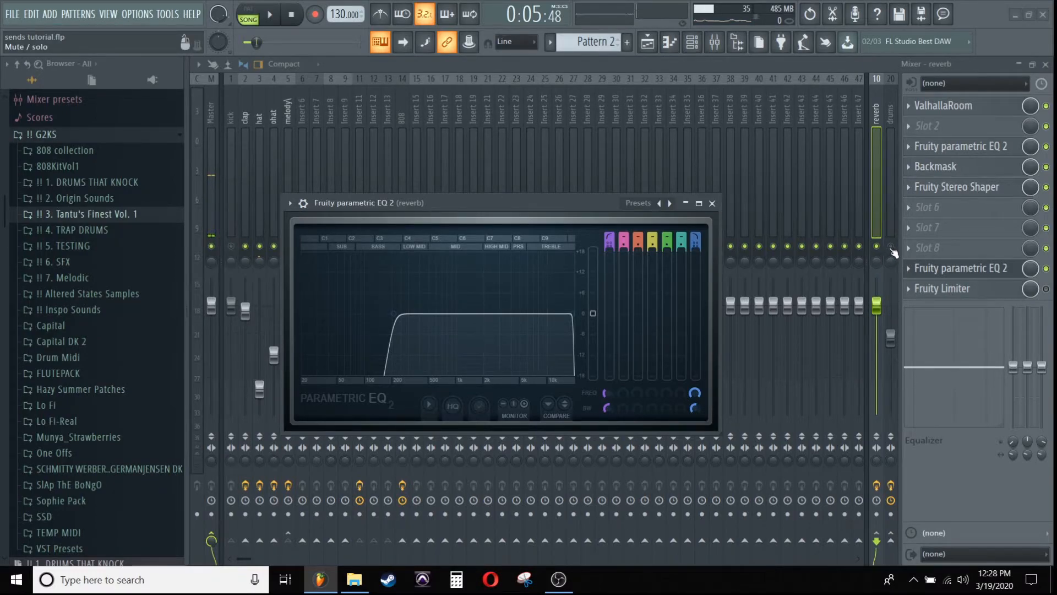
left_click(712, 203)
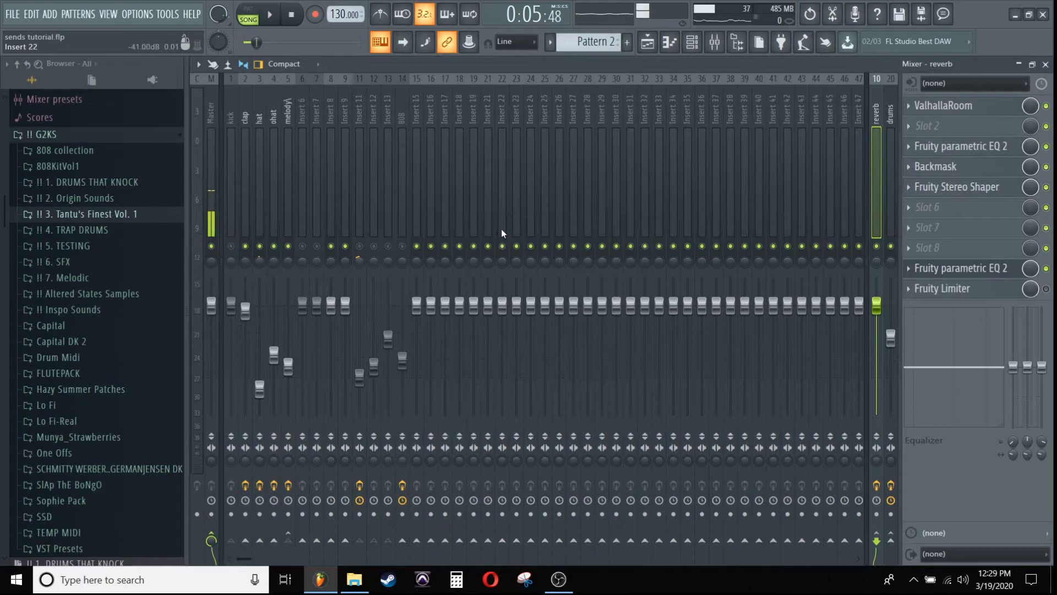
left_click(1016, 296)
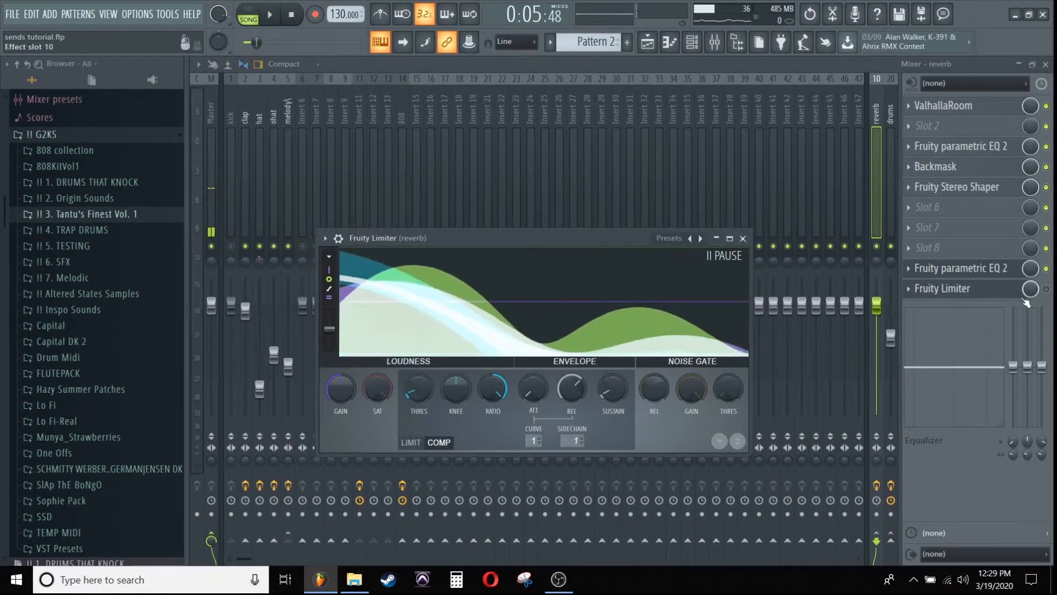
left_click(1046, 289)
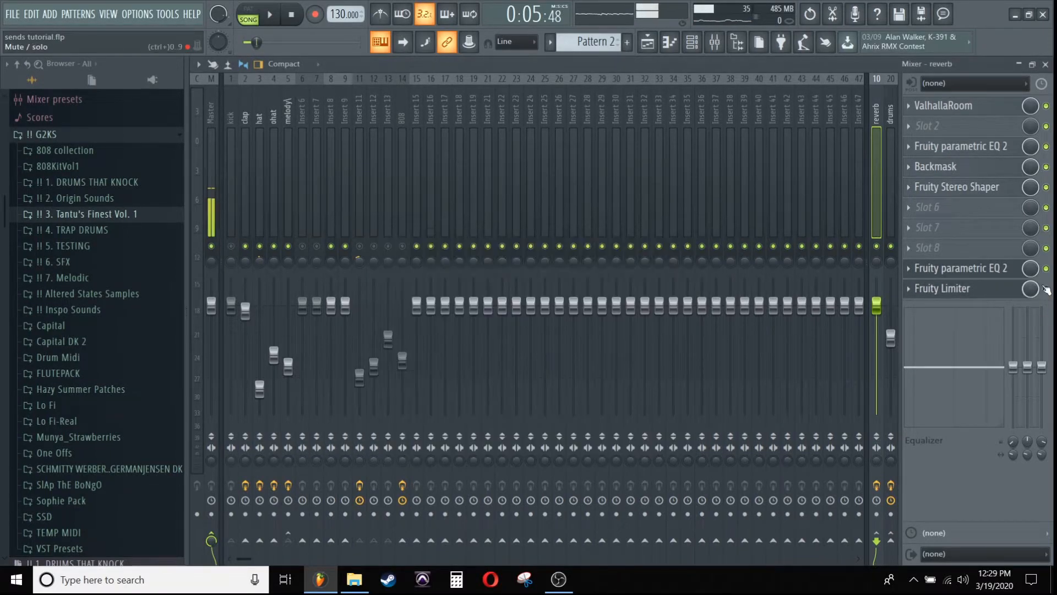
left_click(976, 284)
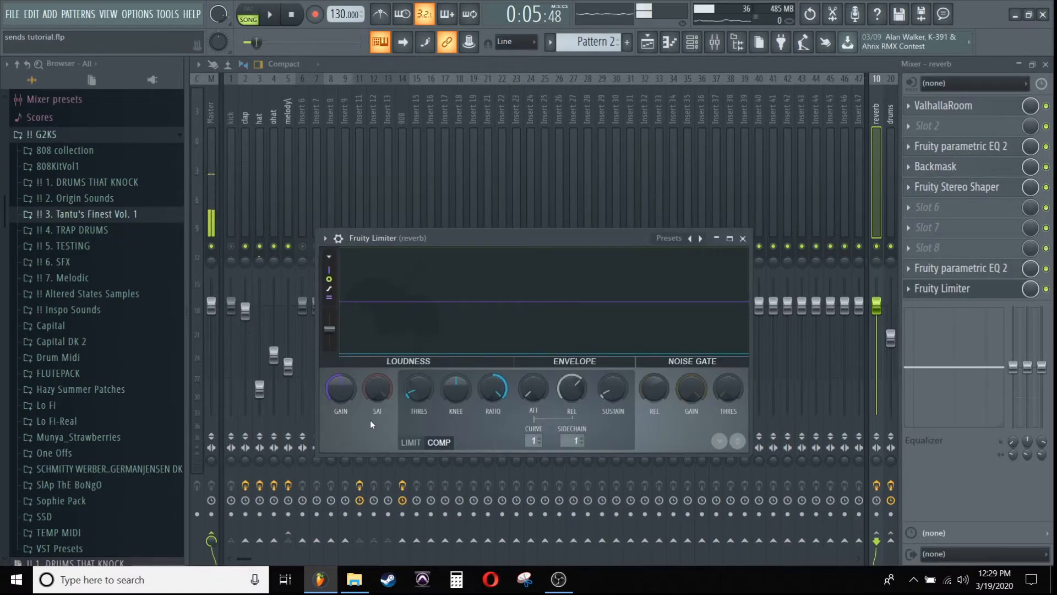
left_click(743, 238)
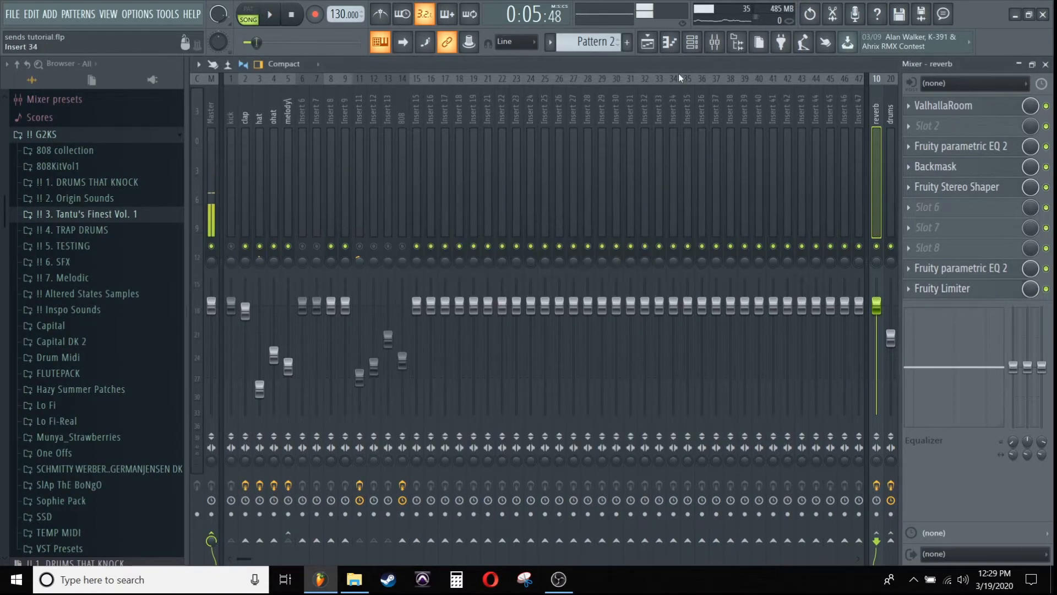
Unmute the kick, Insert 6 and Insert 7 tracks, and play the song briefly with the melody track selected.
left_click(231, 247)
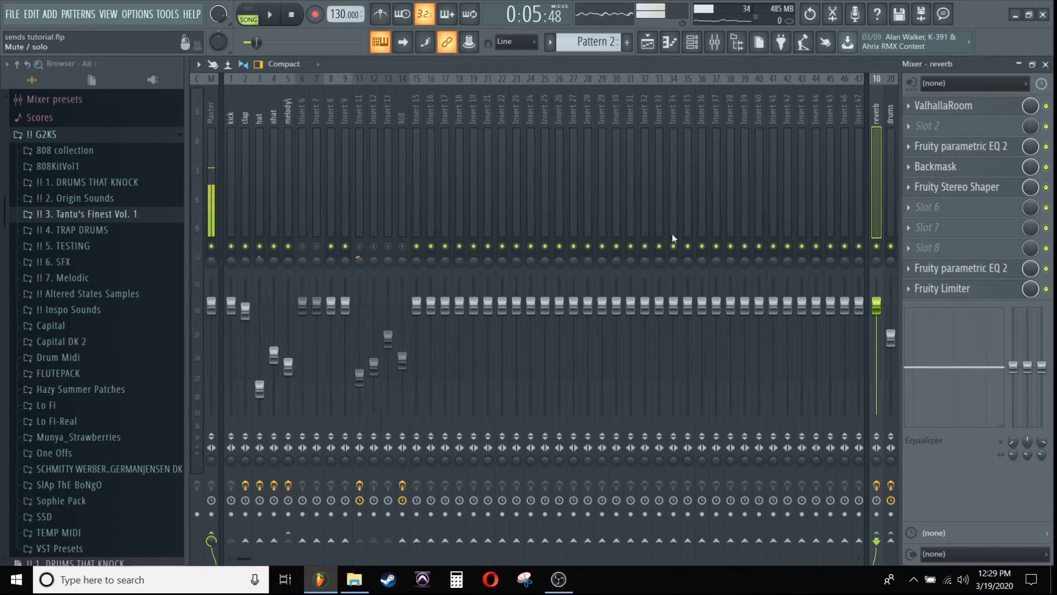
left_click(887, 105)
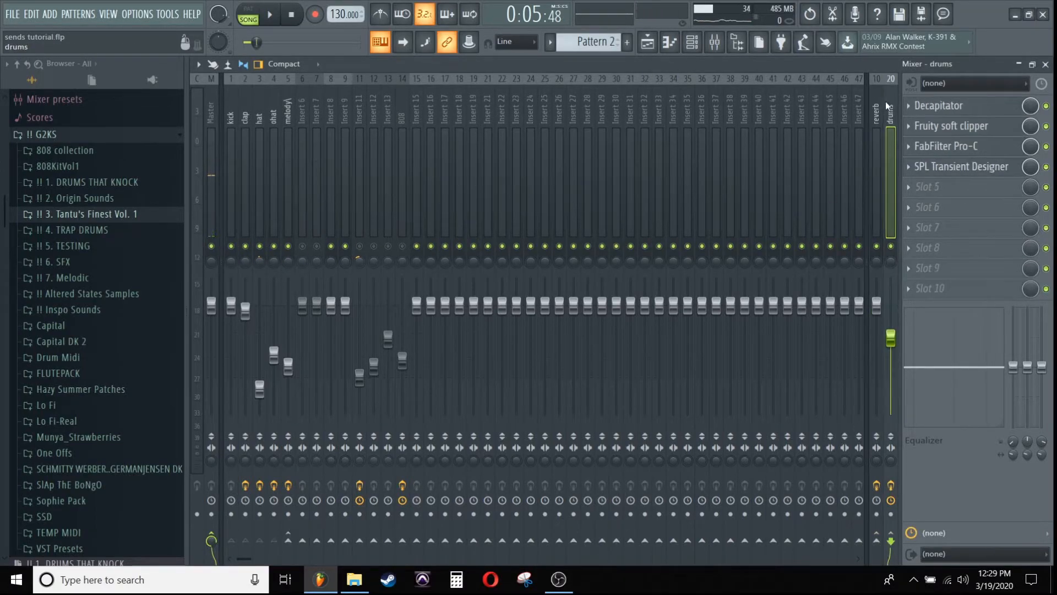
left_click(879, 132)
left_click(288, 209)
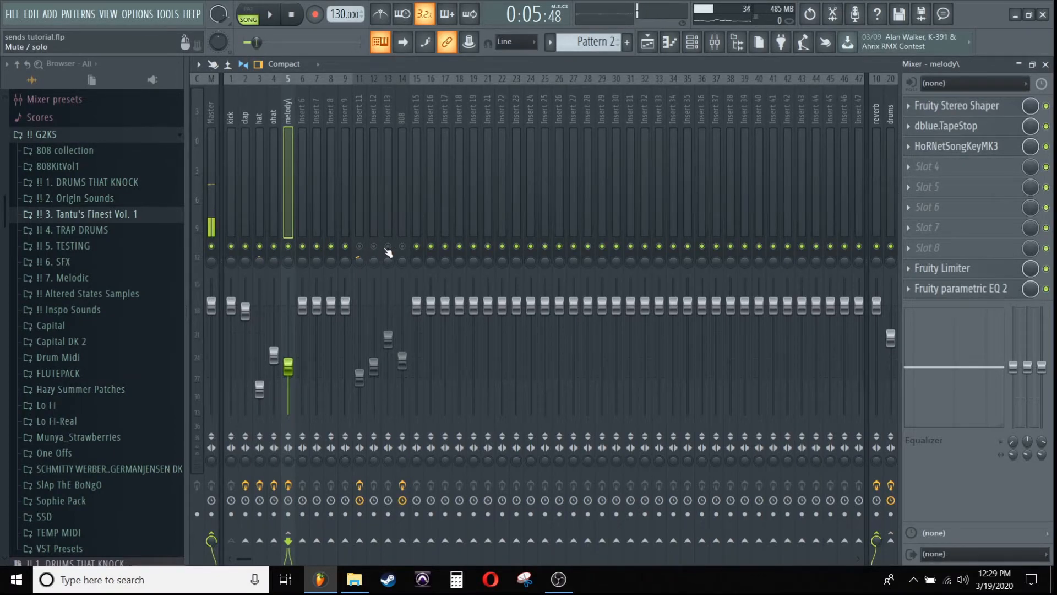
key("space")
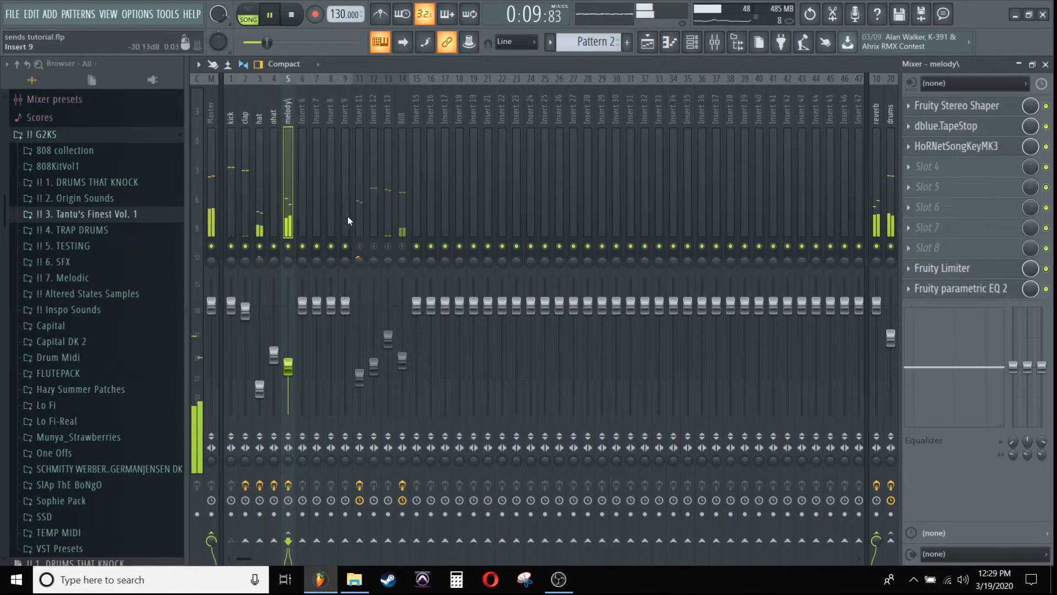
key("space")
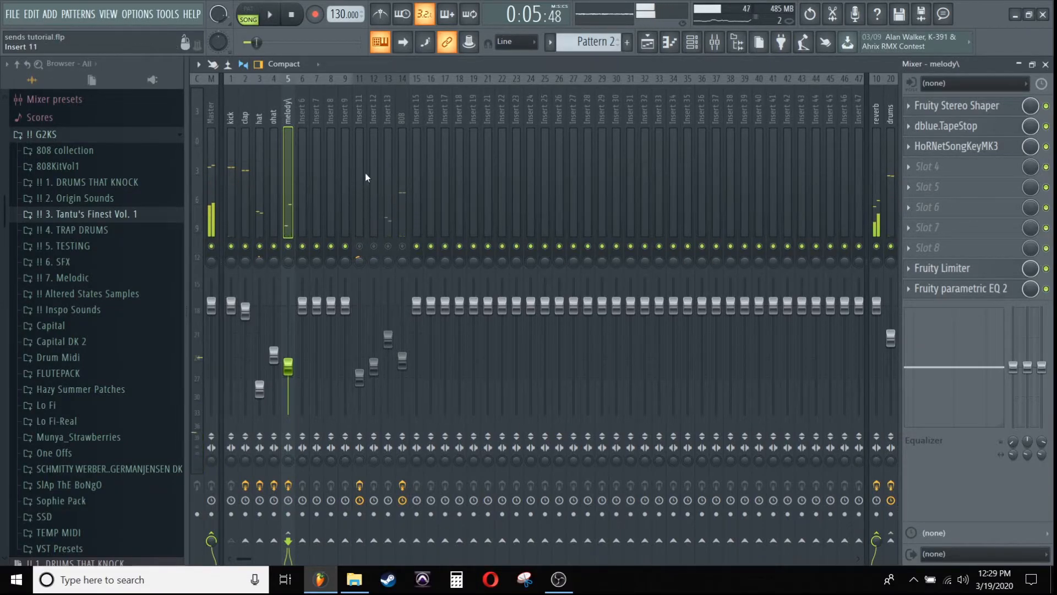
Play the song while examining the effect chains of the hat, ohat, clap, kick and melody tracks, and stop playback.
key("space")
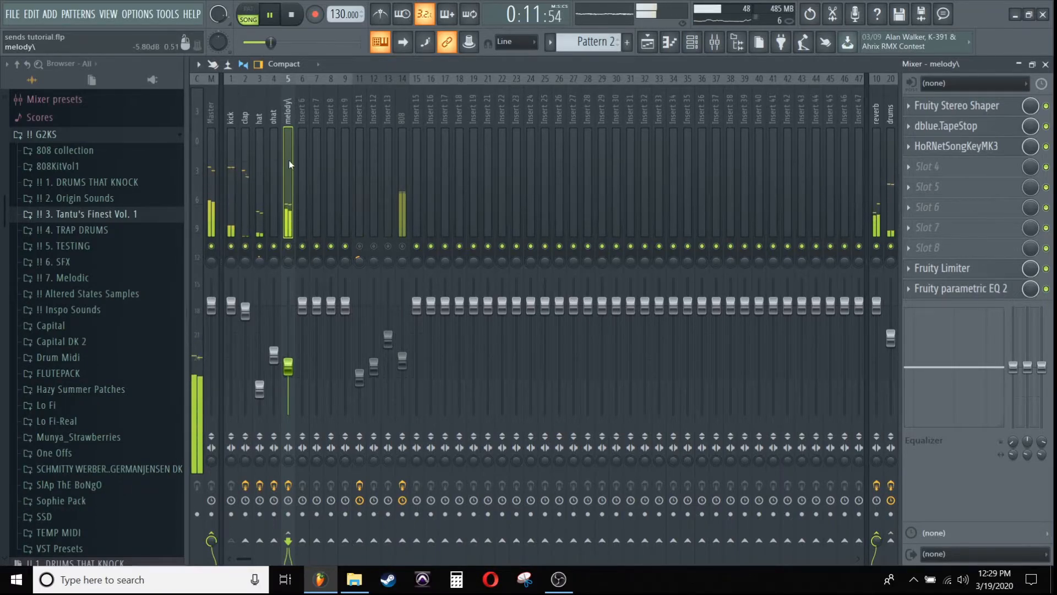
left_click(264, 125)
left_click(274, 122)
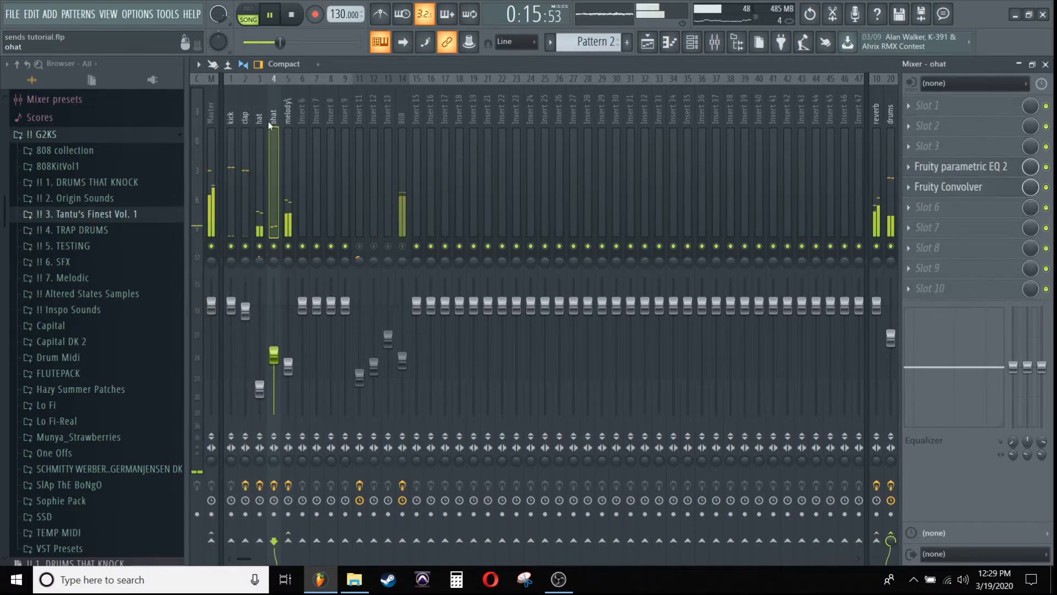
left_click(245, 124)
left_click(231, 128)
left_click(287, 128)
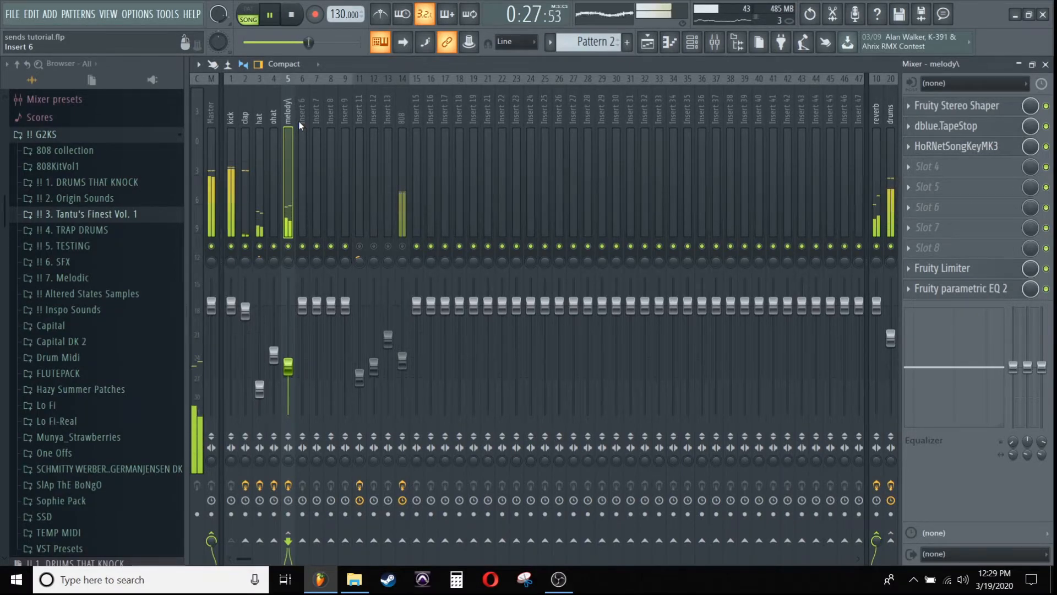
key("space")
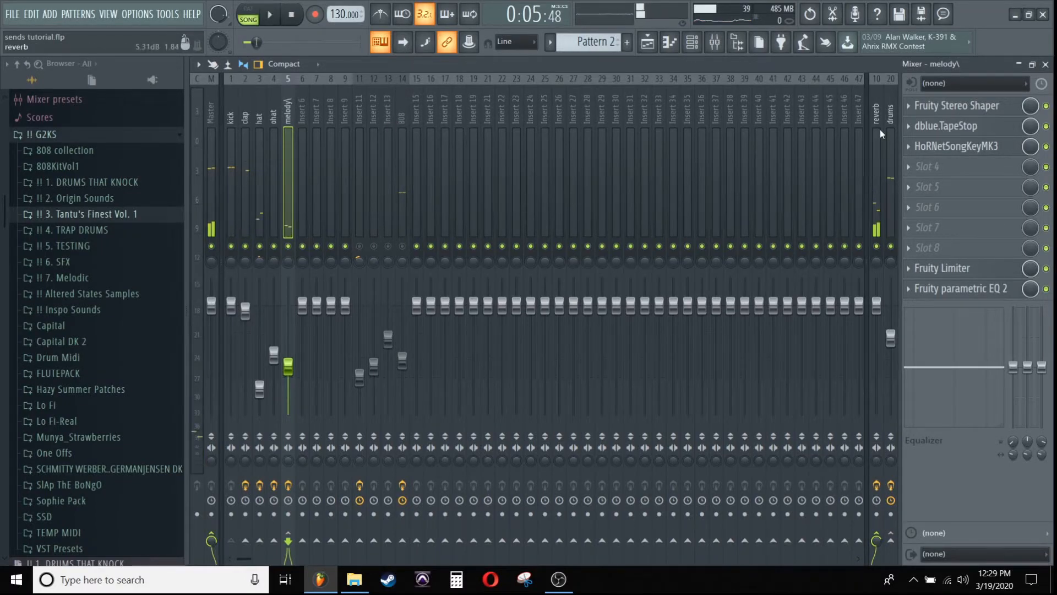
Examine the ValhallaRoom settings on the reverb track, compare them with the melody track's effect chain, and close the plugin window.
left_click(880, 130)
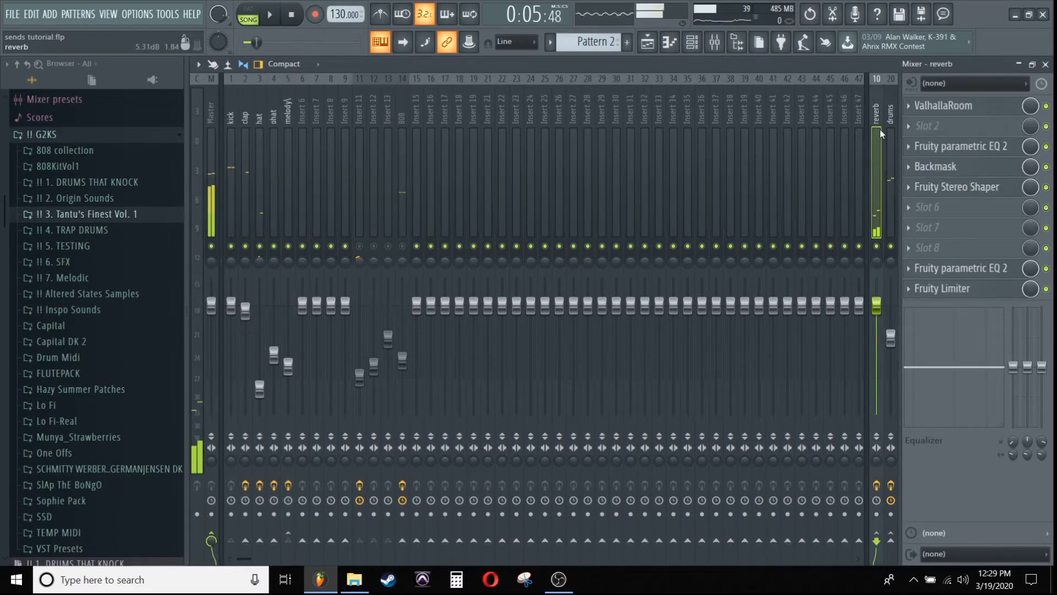
left_click(937, 108)
left_click_drag(524, 216, 546, 201)
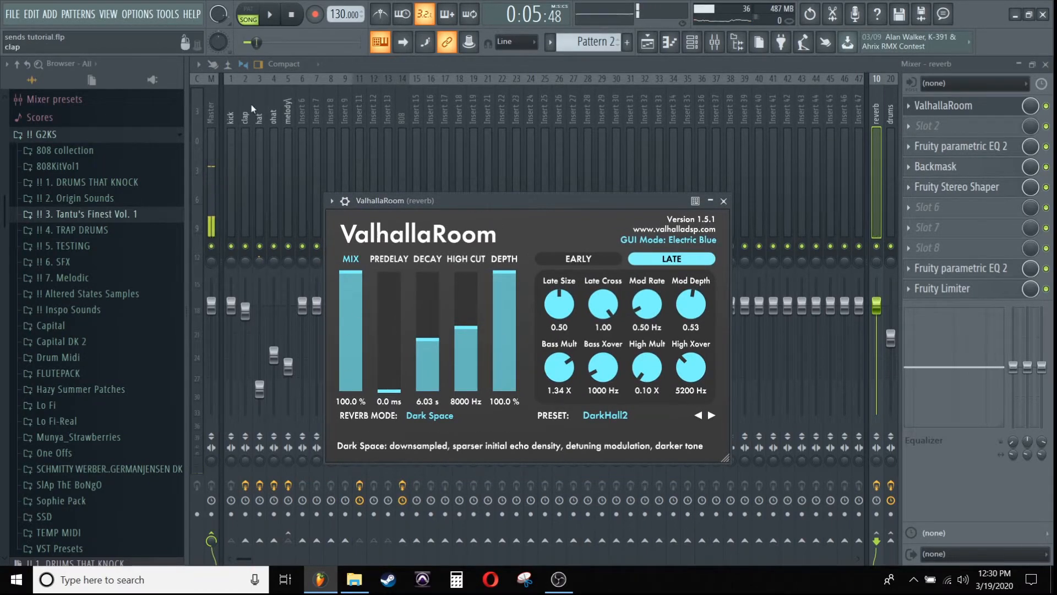
left_click(287, 110)
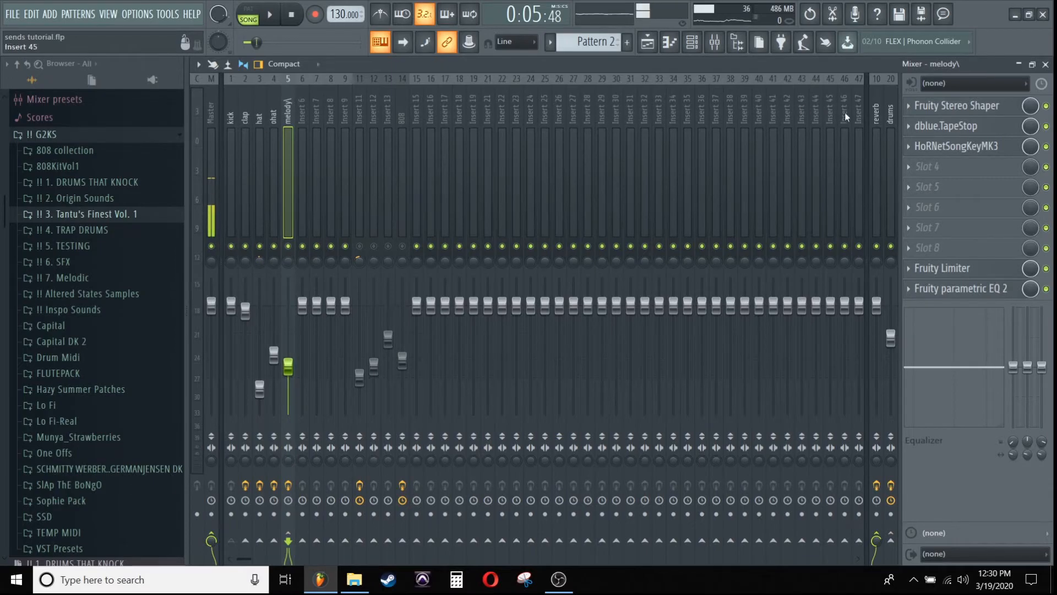
left_click(876, 176)
left_click(943, 105)
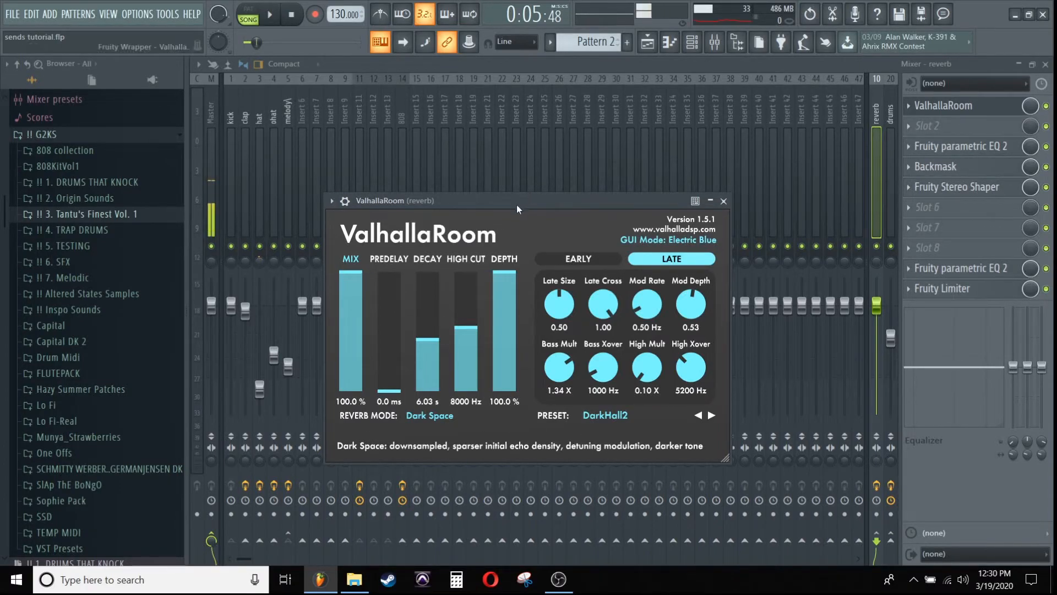
left_click_drag(516, 203, 527, 194)
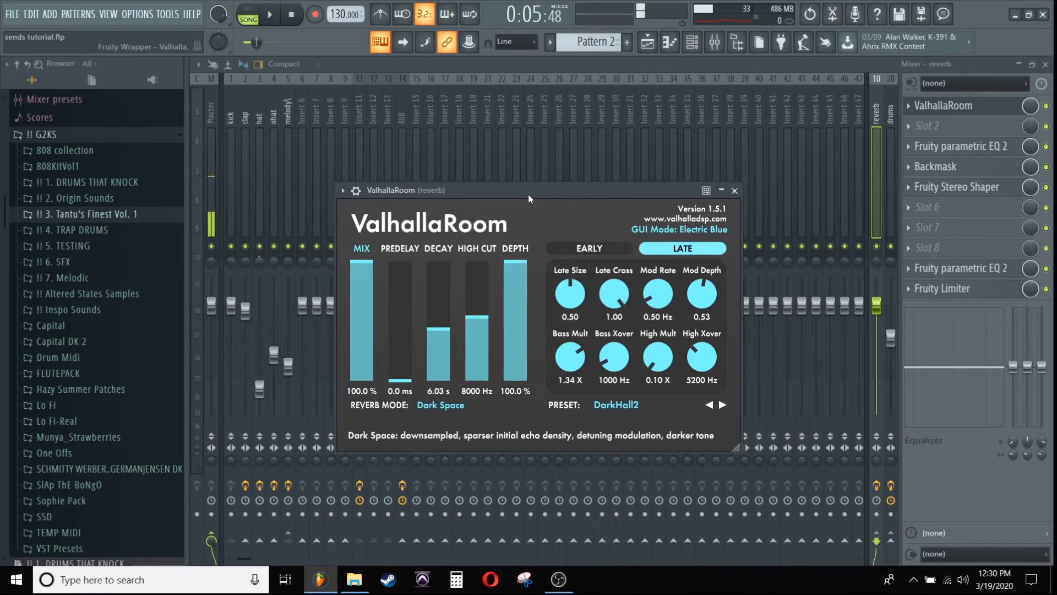
left_click(734, 191)
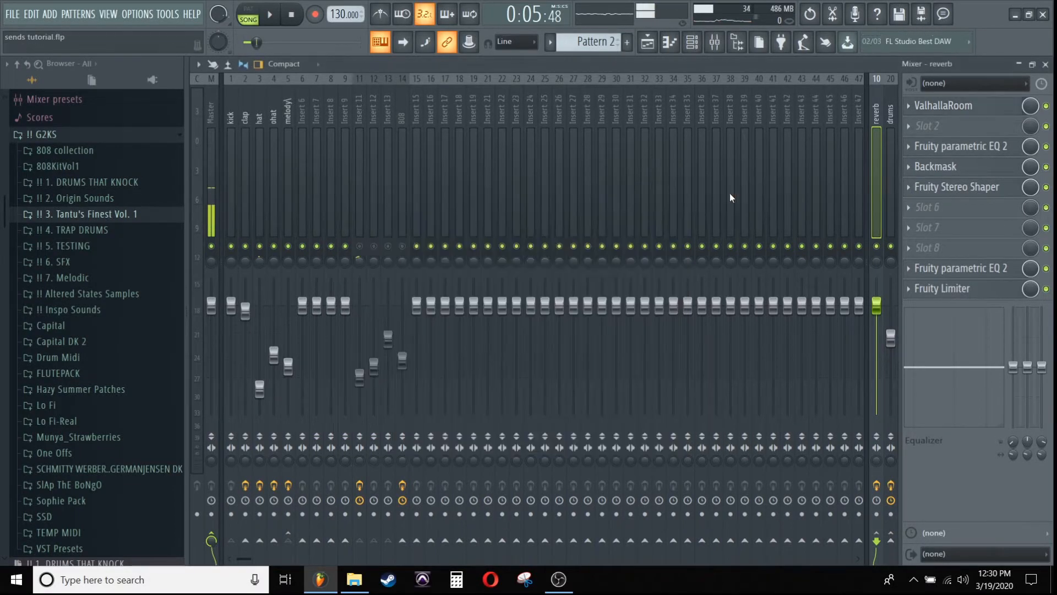
Unmute mixer tracks Insert 11, Insert 12, Insert 13 and 808, and play the full song.
left_click(362, 109)
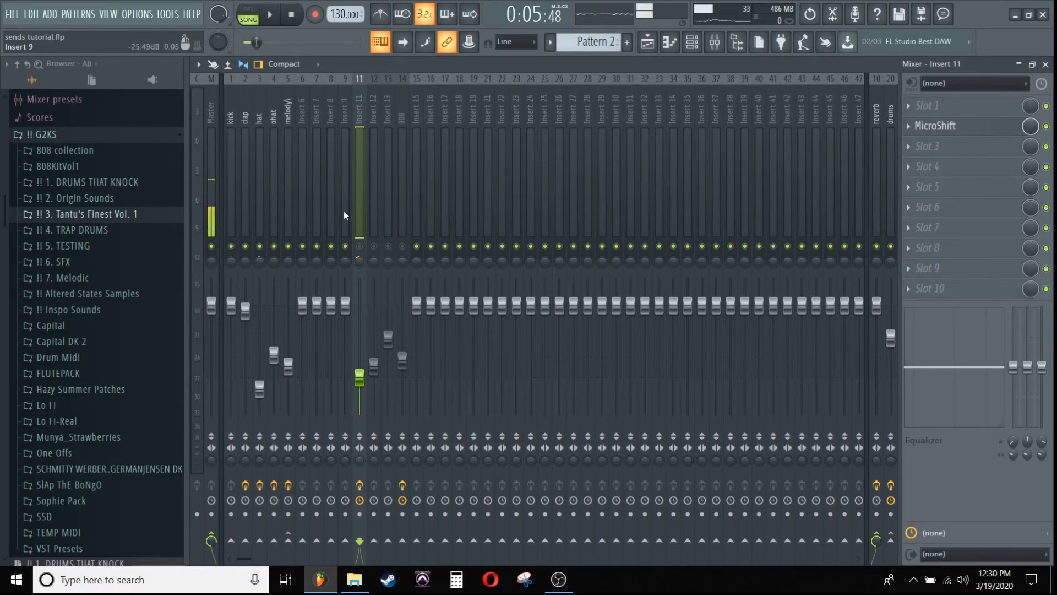
left_click(359, 246)
left_click(374, 246)
left_click(402, 246)
left_click(389, 246)
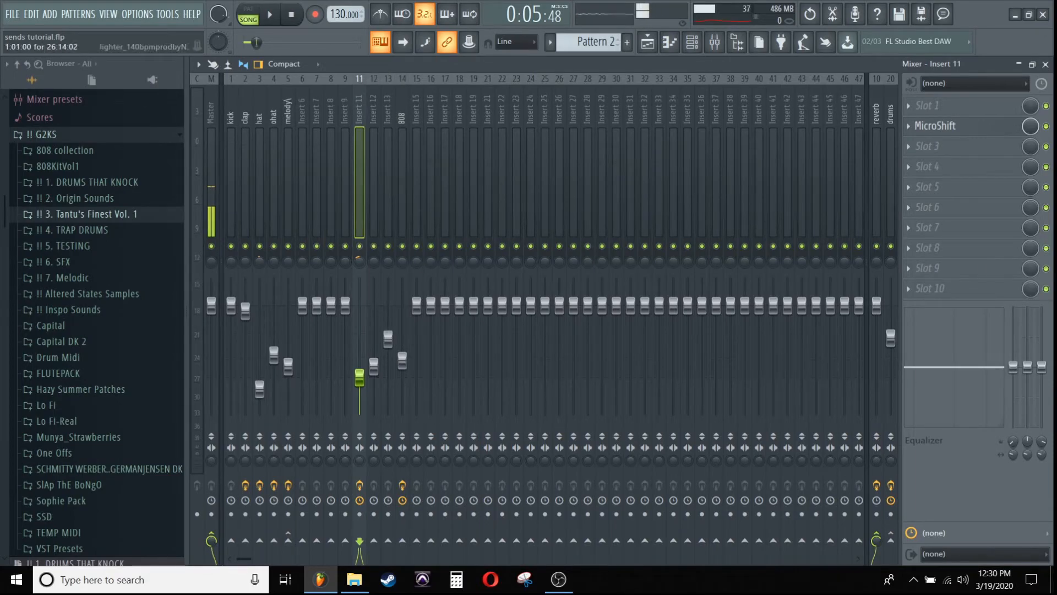
key("space")
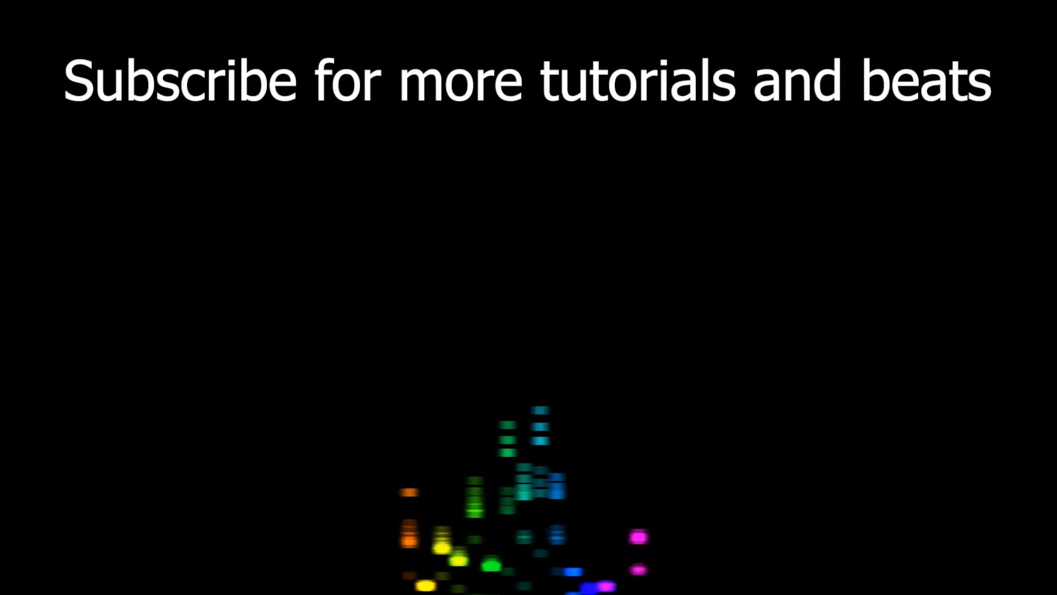